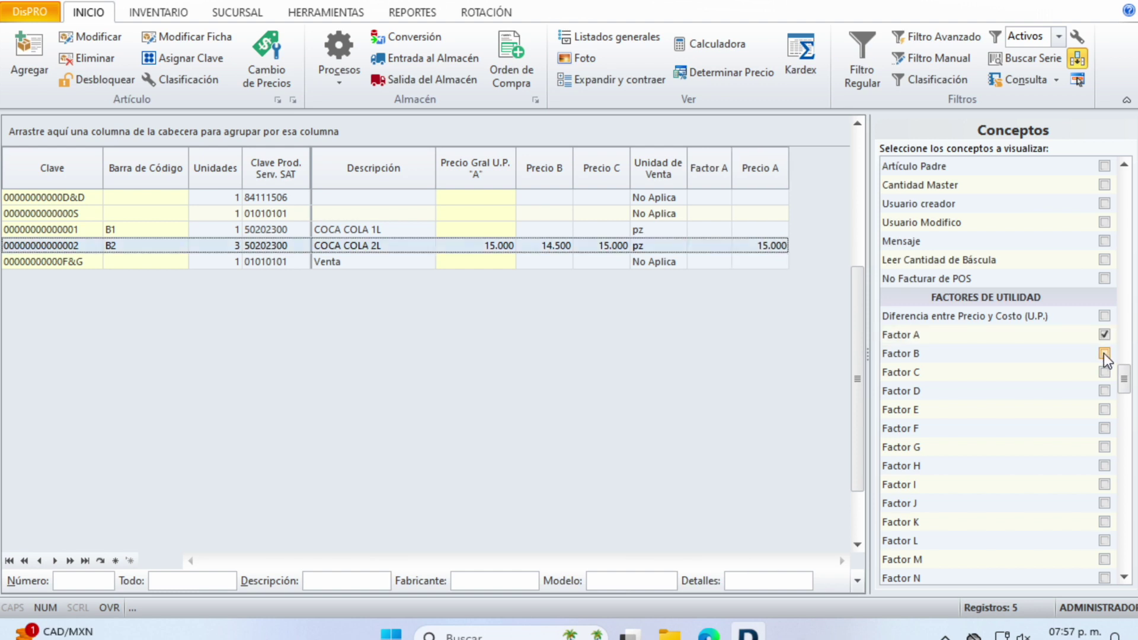
Add the Factor B, Factor C and Formula columns to the article list and close the column chooser
left_click(1105, 371)
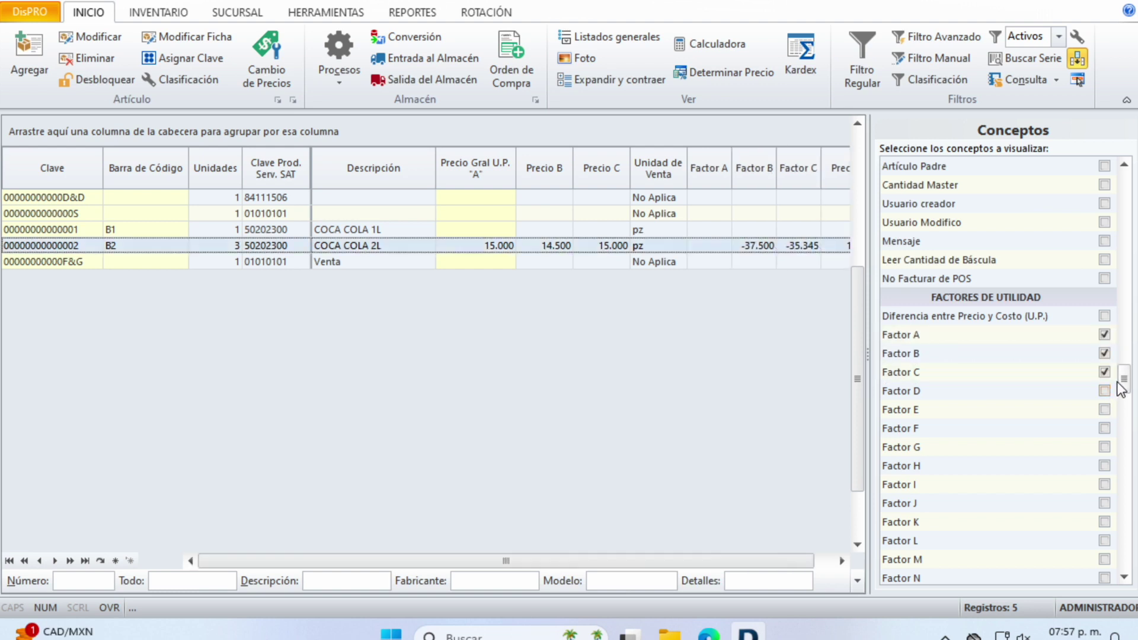
left_click_drag(1122, 376, 1094, 435)
left_click(1105, 429)
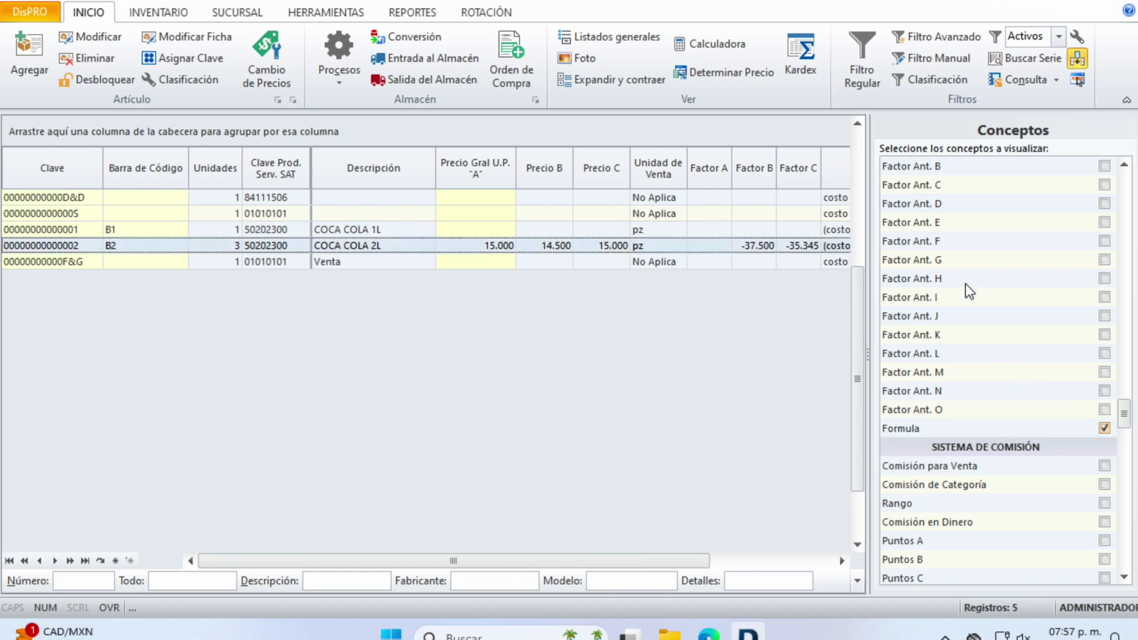
left_click(1076, 58)
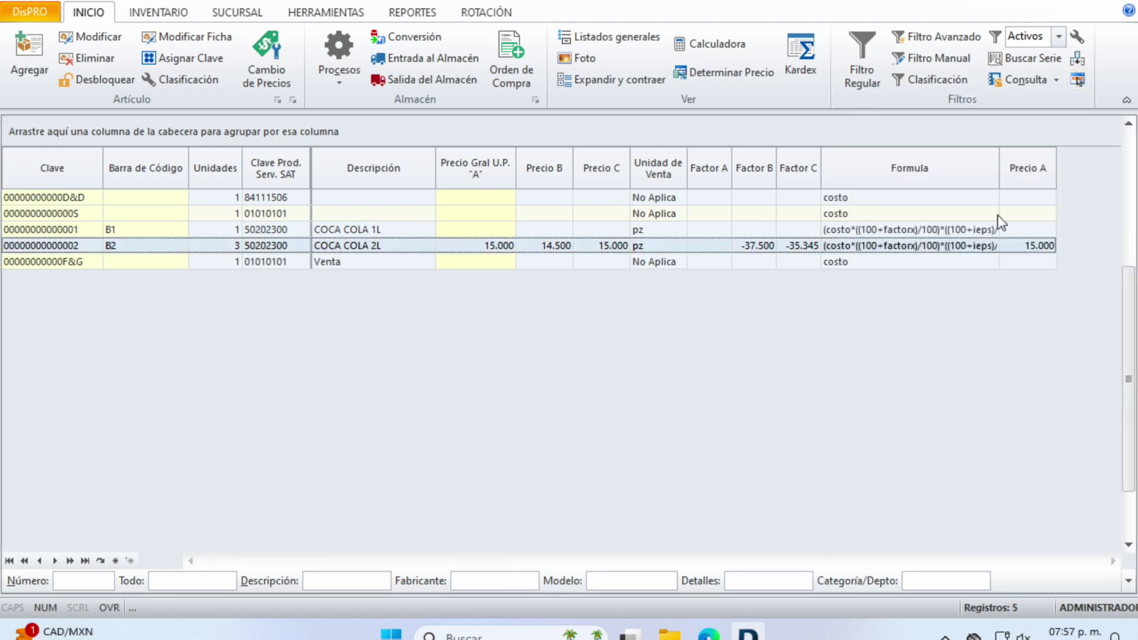
Widen the Formula column and move the Precio A column in front of Precio B
left_click_drag(1000, 158, 1040, 161)
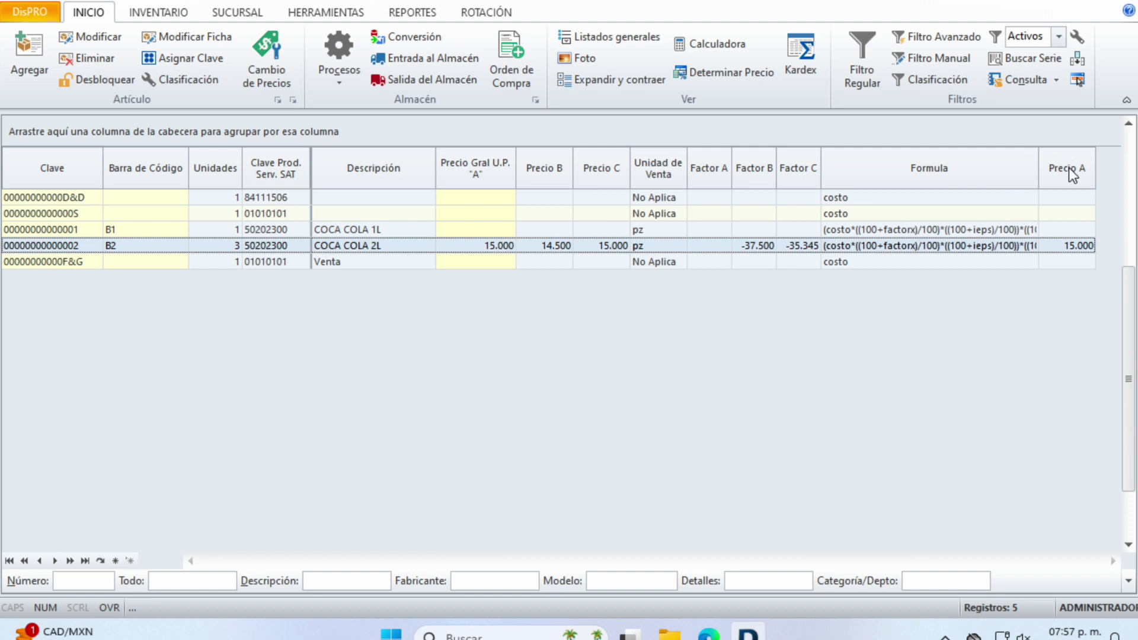
left_click_drag(1069, 167, 520, 177)
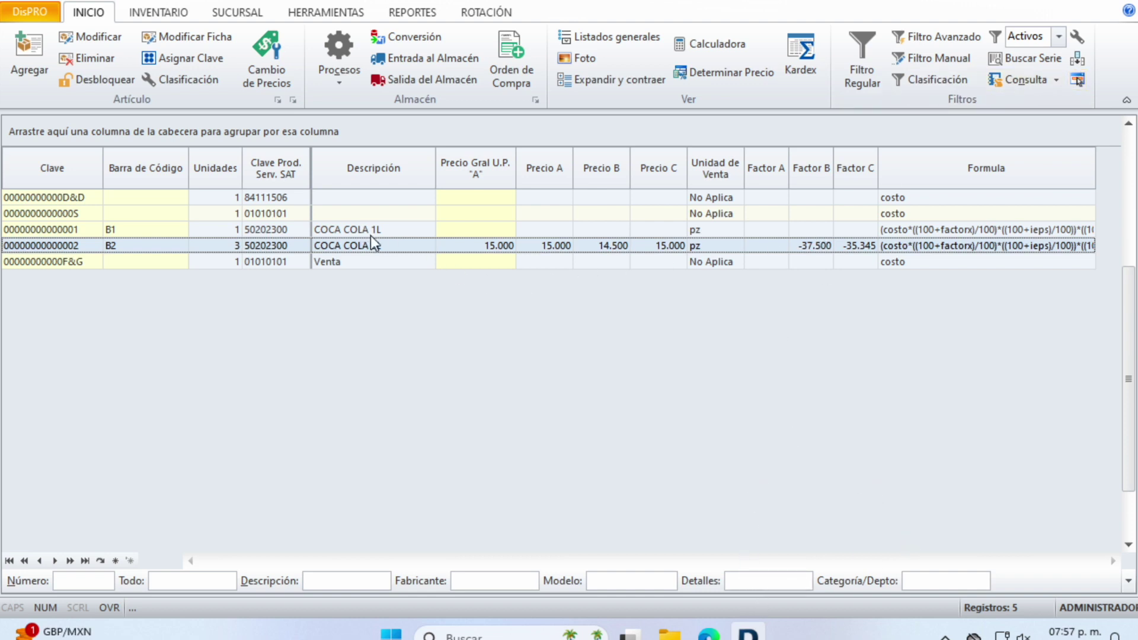
Open the product COCA COLA 1L for editing and show its sale price formula settings
left_click(391, 231)
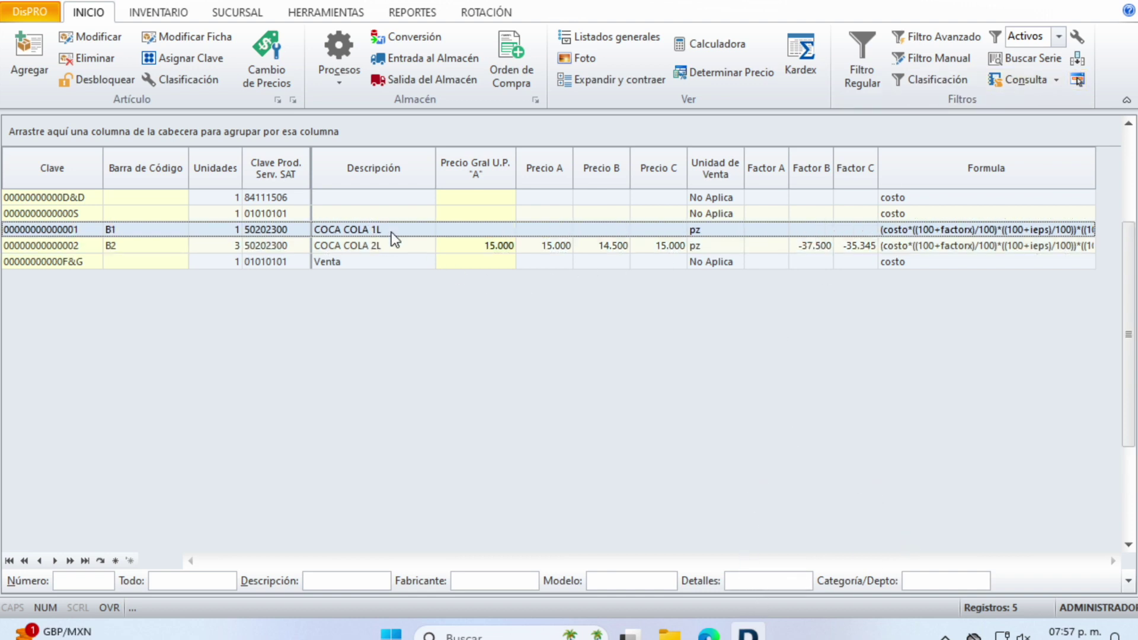
double_click(391, 232)
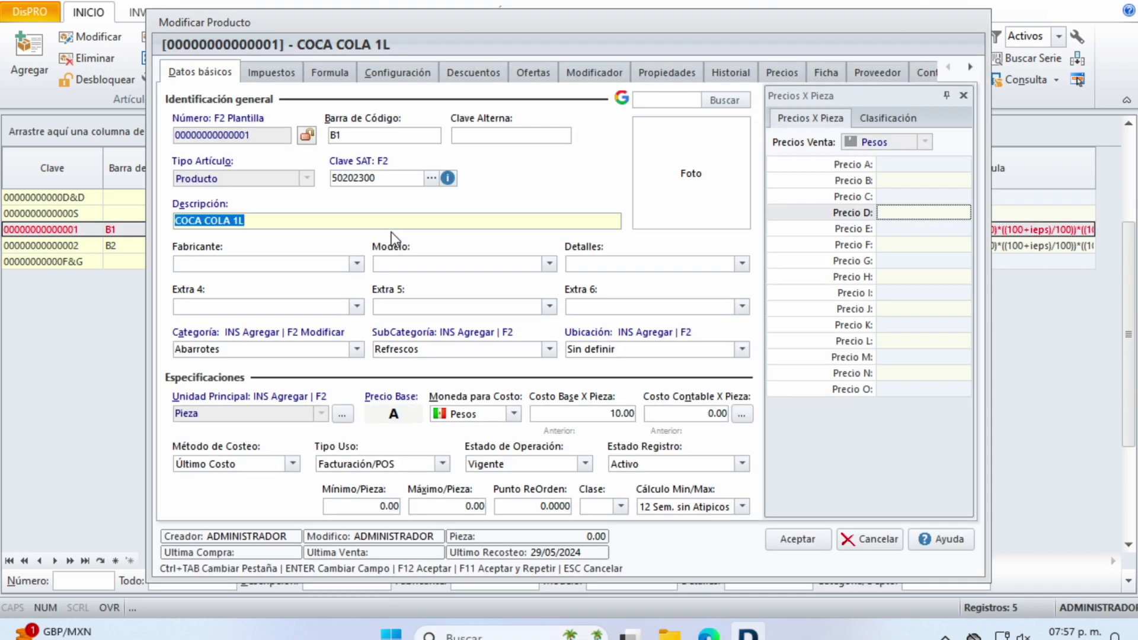
left_click(332, 71)
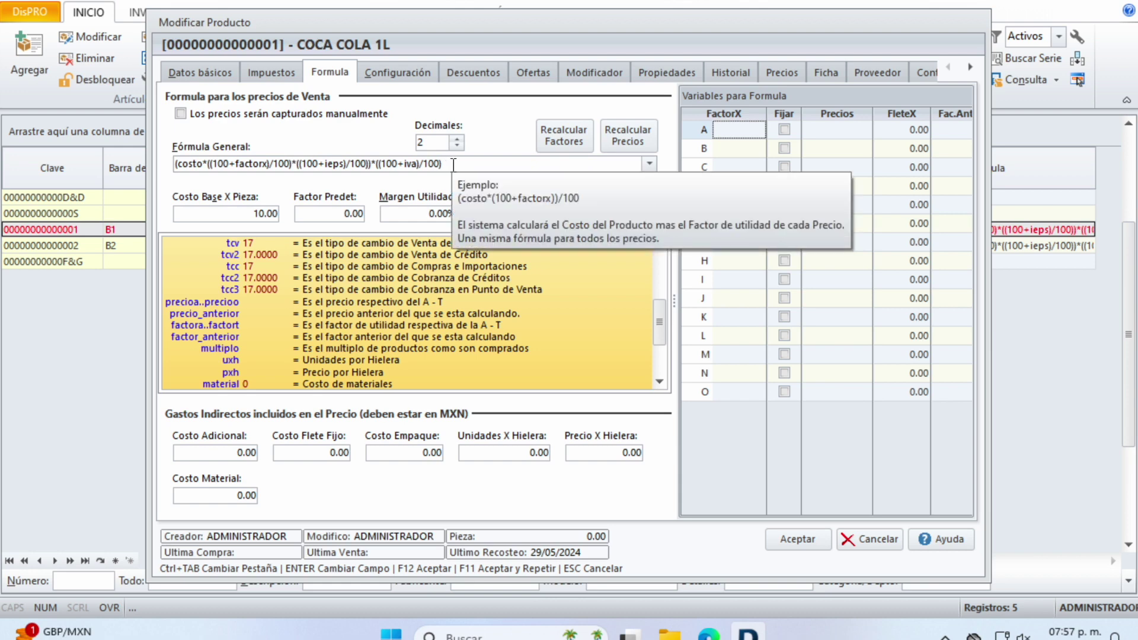
Review the predefined general formulas, from multiplied profit to divided profit, without choosing another one
left_click(650, 165)
left_click(650, 165)
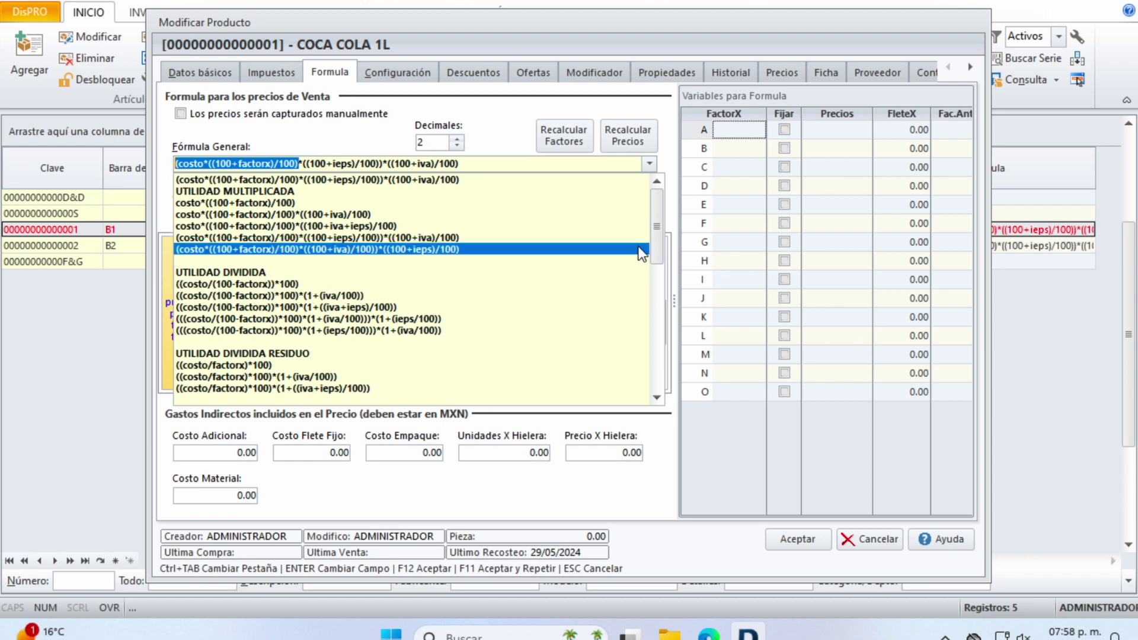
scroll(657, 231, "down", 1)
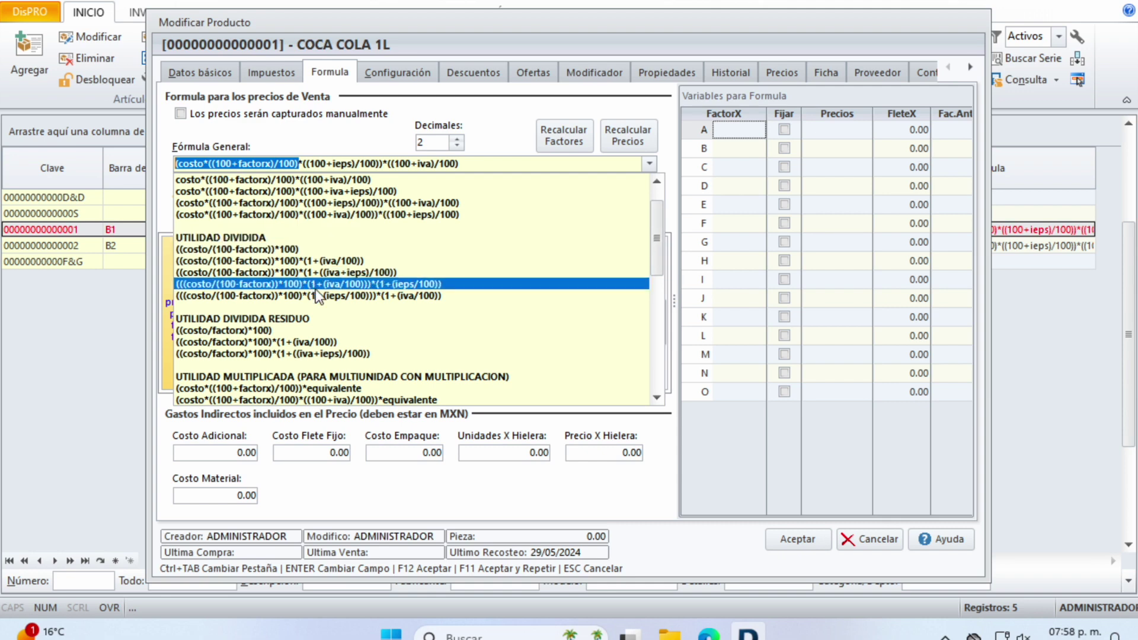
left_click(501, 156)
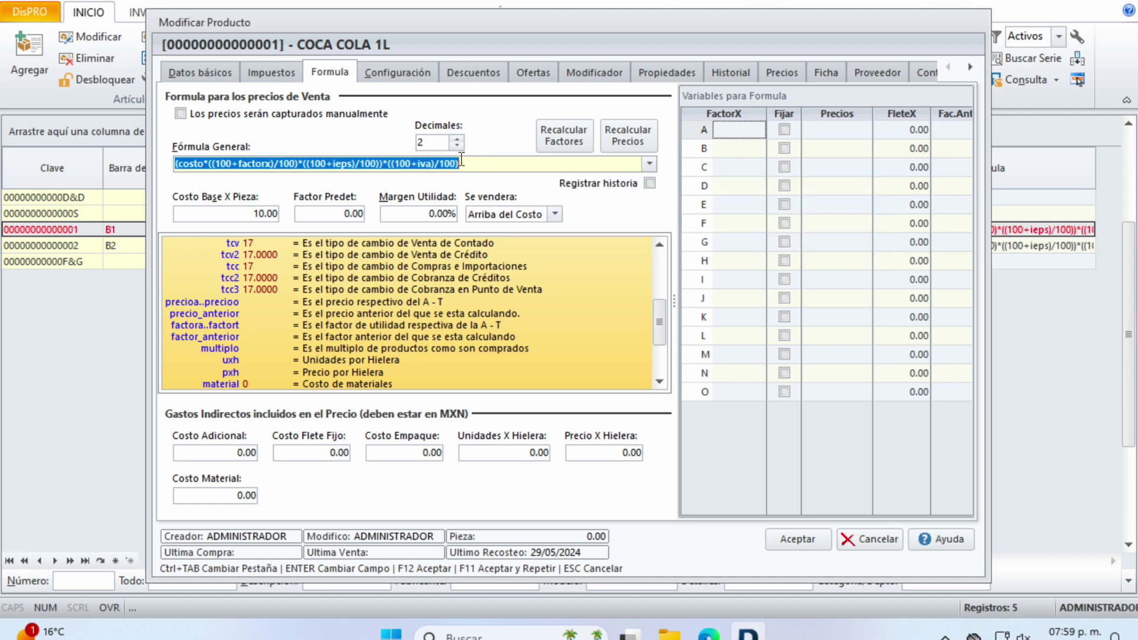
Examine the cost, factor, IEPS and IVA parts of the general formula and find costo in the variable reference
left_click(299, 164)
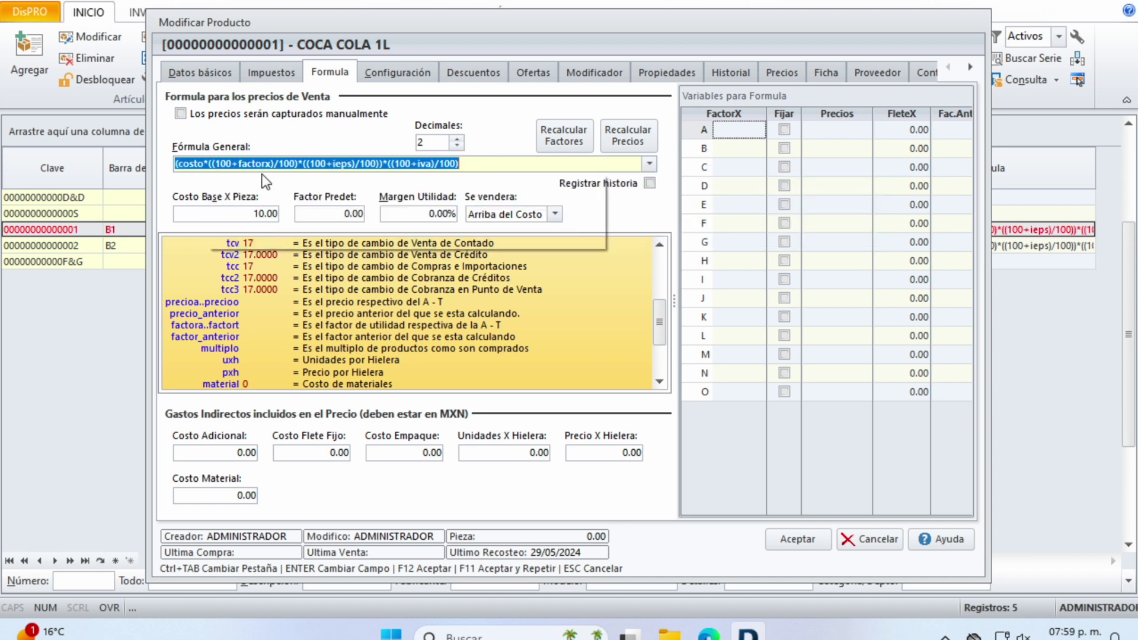
left_click_drag(298, 164, 174, 164)
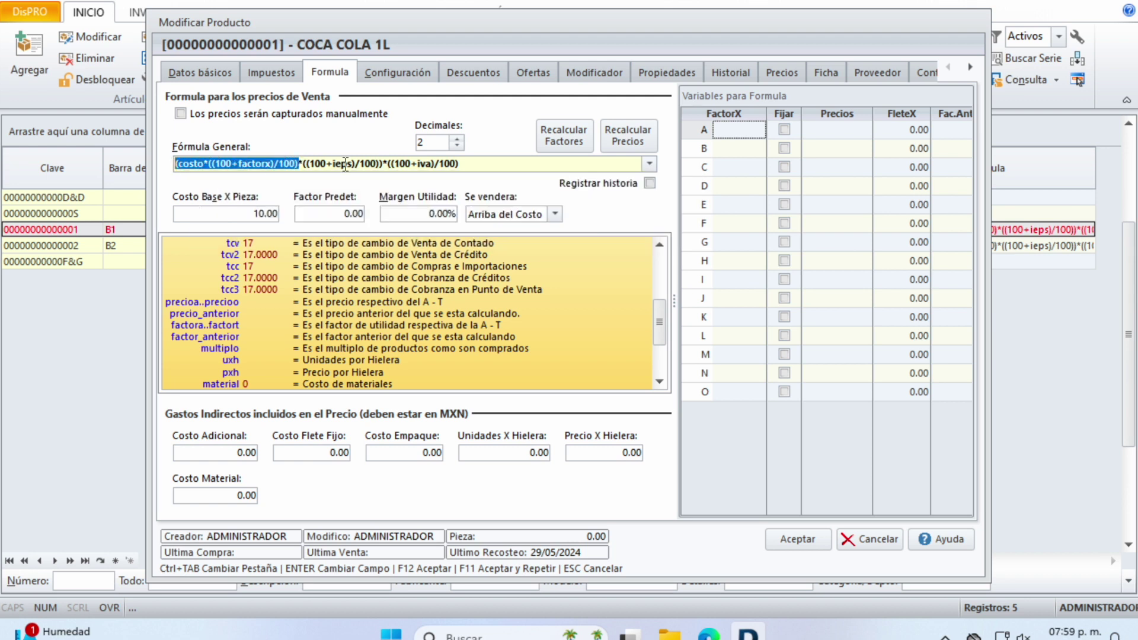
left_click(383, 163)
left_click_drag(382, 163, 170, 159)
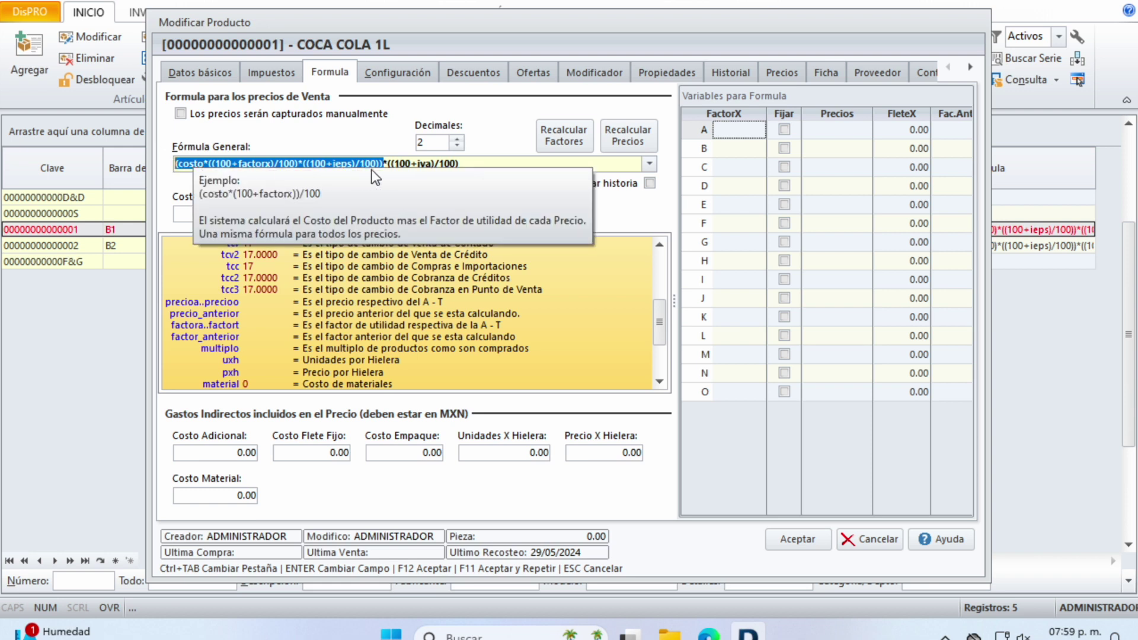
key("ctrl+a")
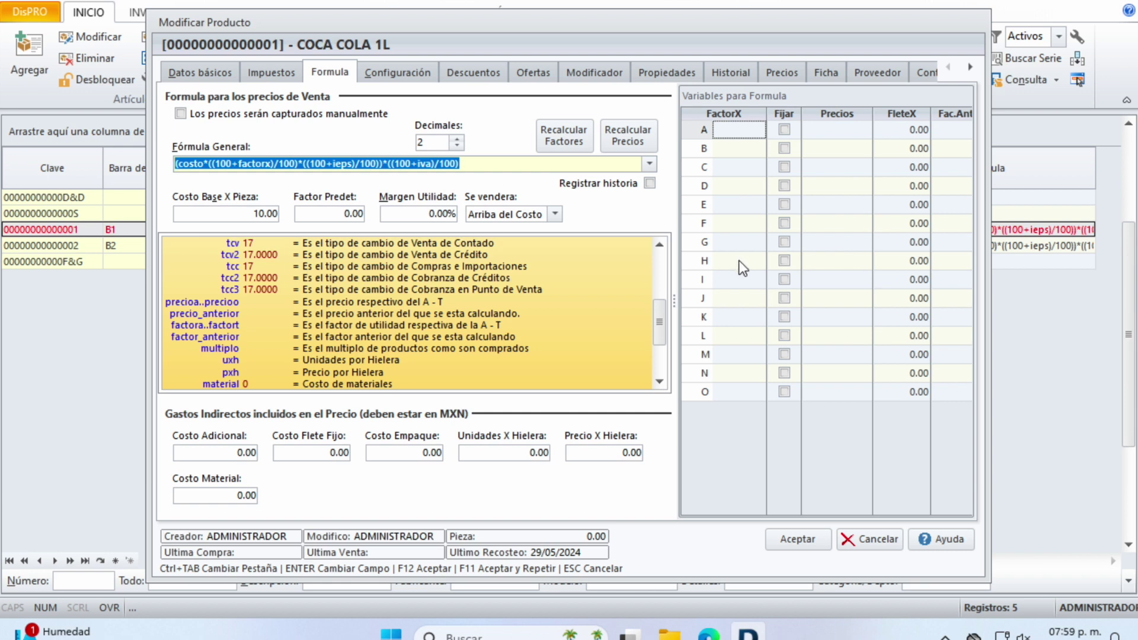
double_click(183, 163)
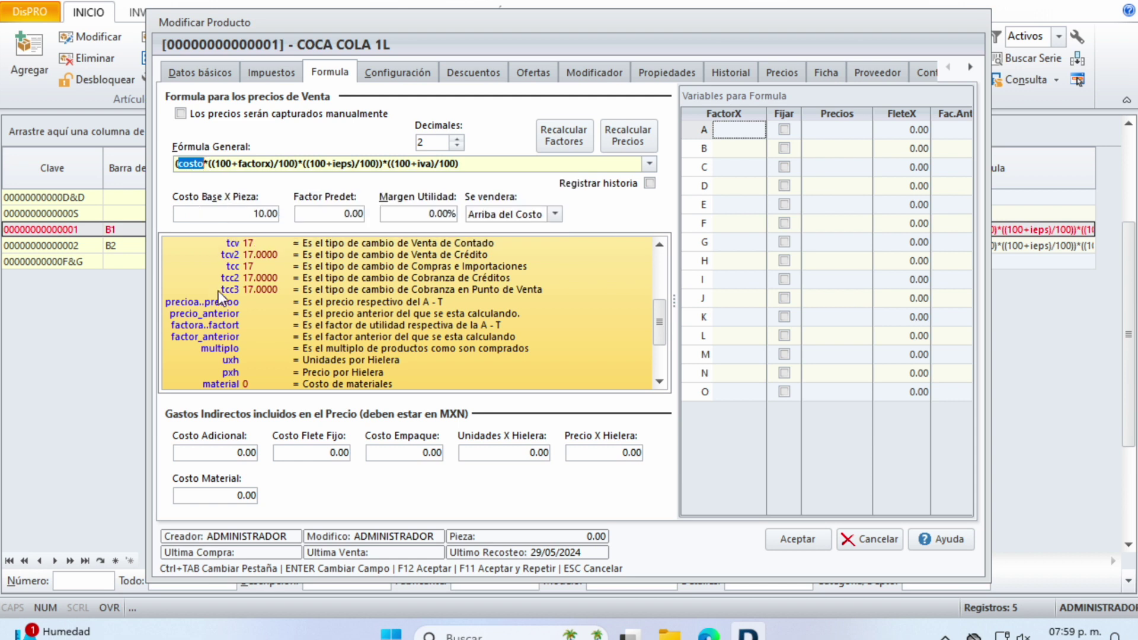
left_click_drag(661, 306, 663, 253)
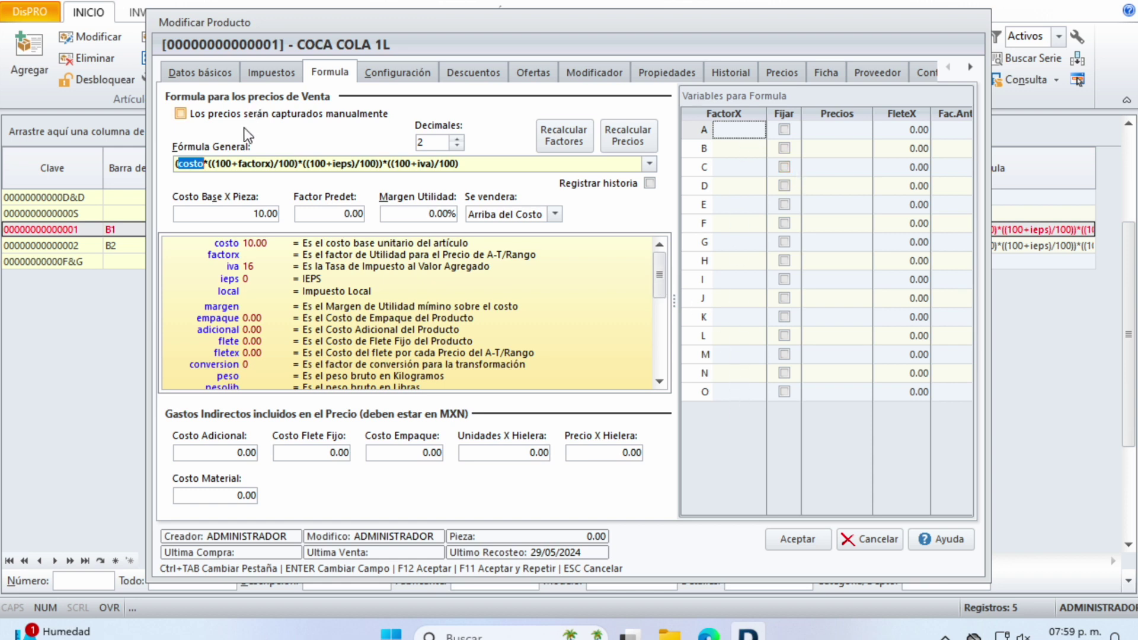
Inspect the FactorX and Precios cells of the first price levels and the base cost per piece
left_click(737, 148)
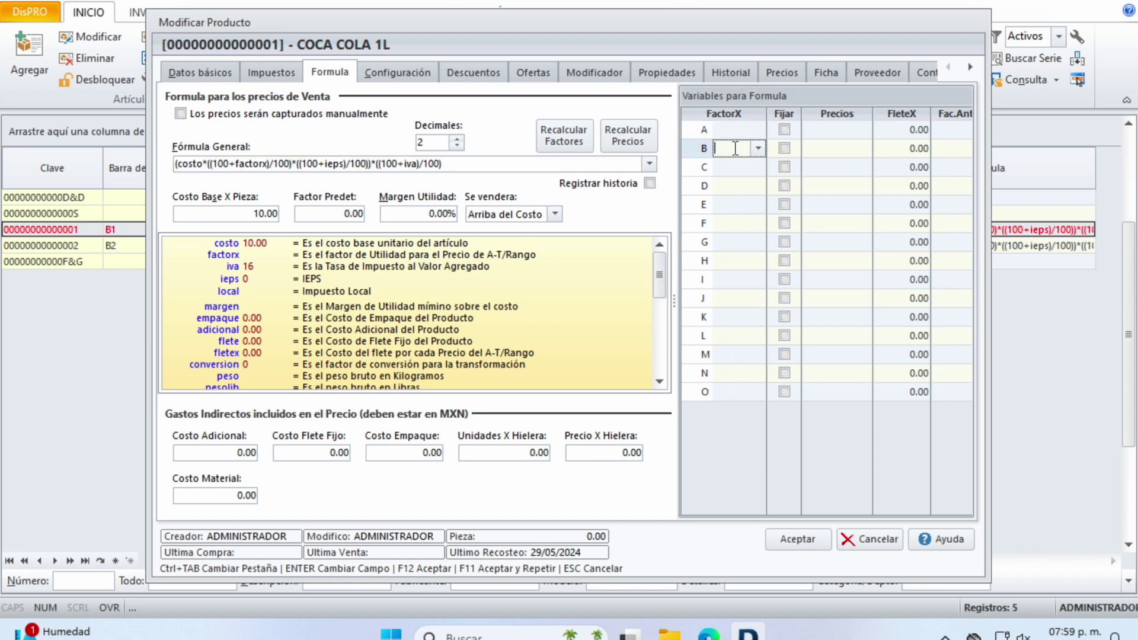
left_click(735, 168)
left_click(733, 186)
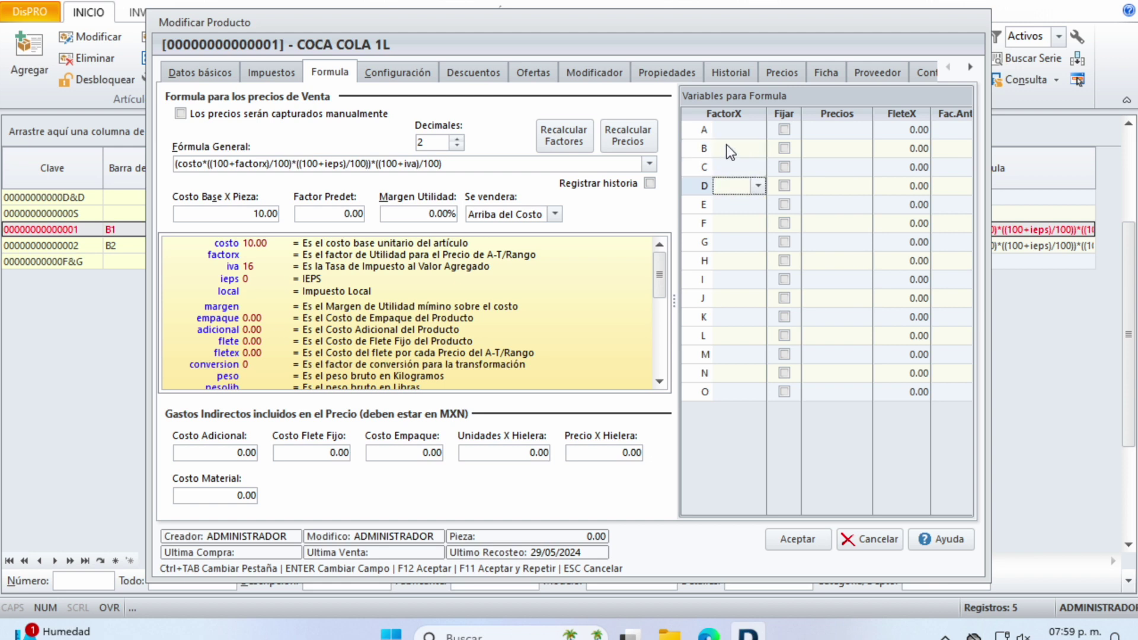
left_click(849, 148)
left_click(844, 167)
left_click(730, 128)
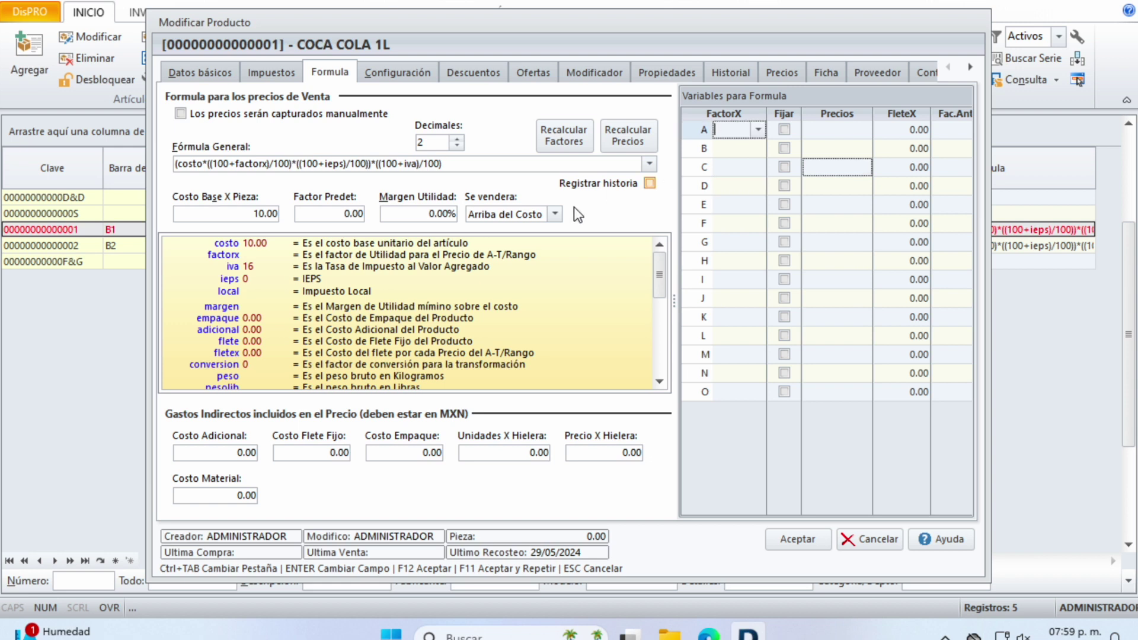
left_click(221, 211)
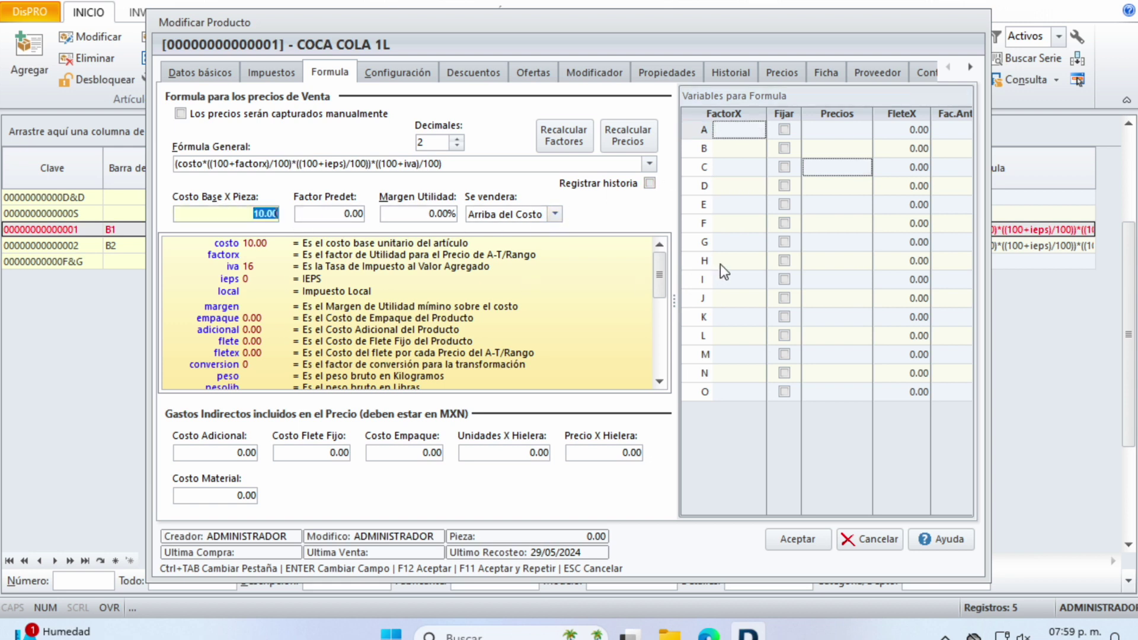
Set FactorX to 50 for price A, 45 for price B and 40 for price C
left_click(736, 133)
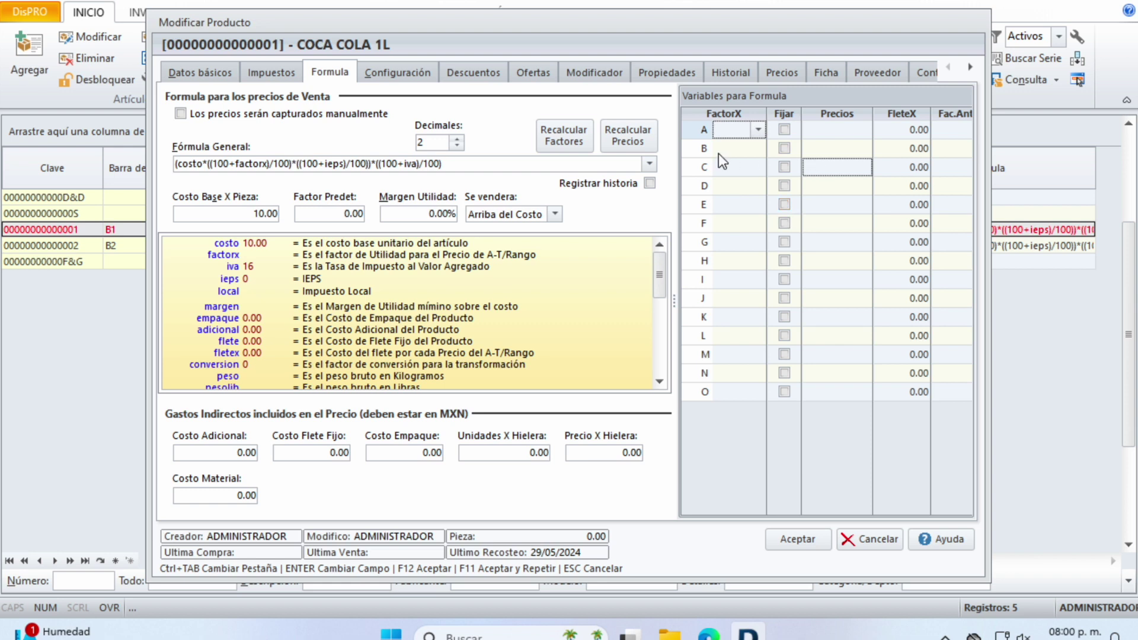
type("50")
key("Return")
type("45")
key("Return")
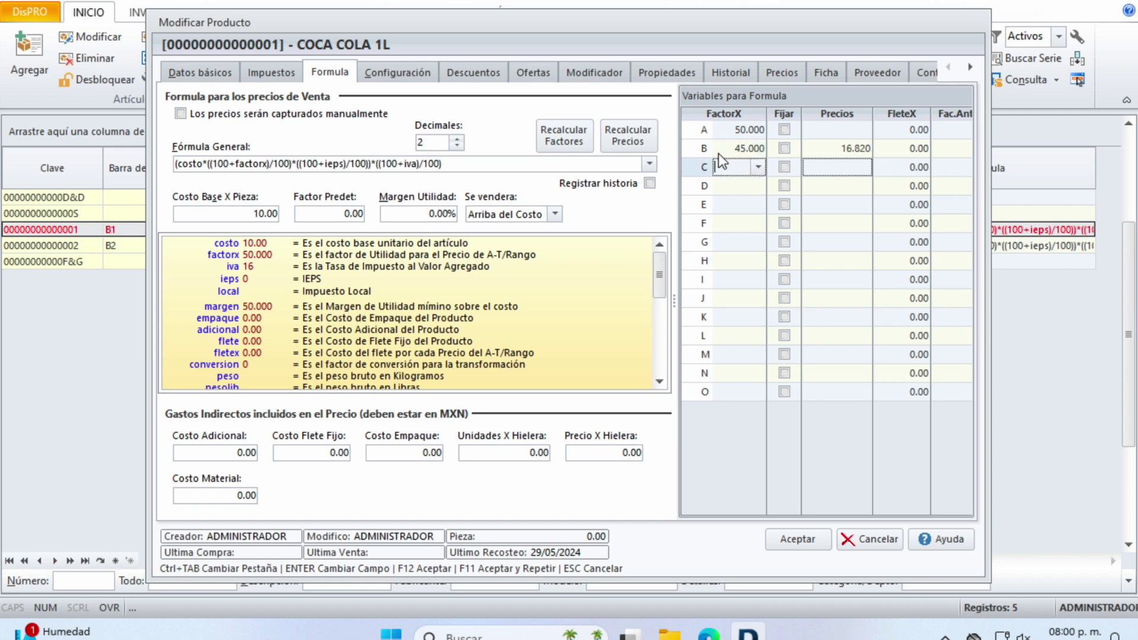
type("40")
key("Return")
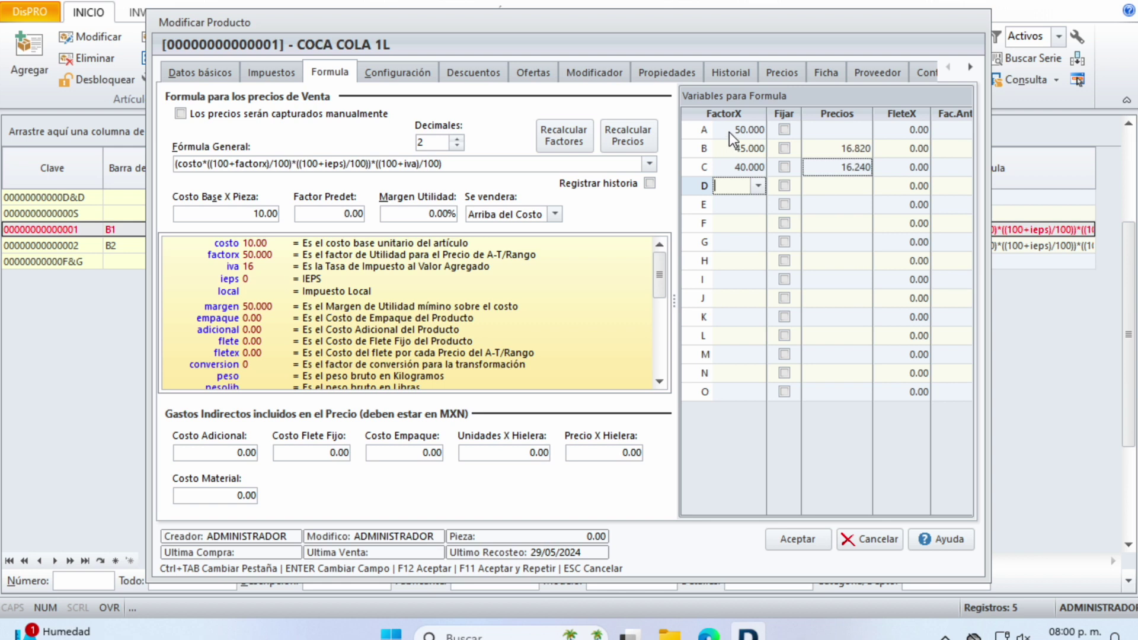
Recalculate the product's sale prices from the factors entered for A, B and C
left_click(729, 129)
left_click(731, 168)
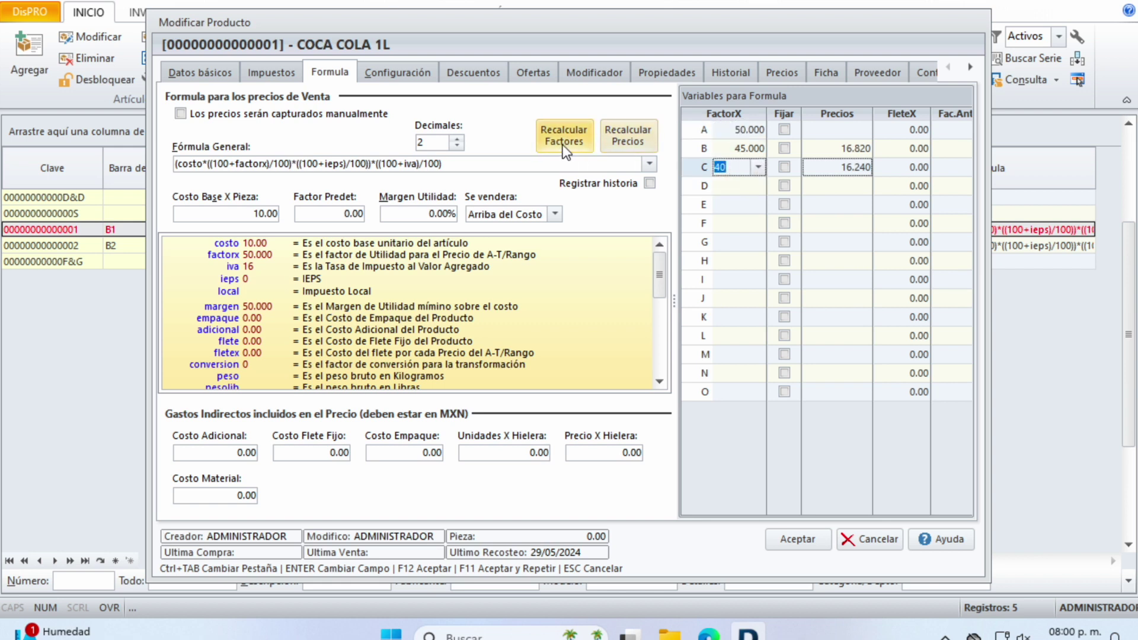
left_click(632, 134)
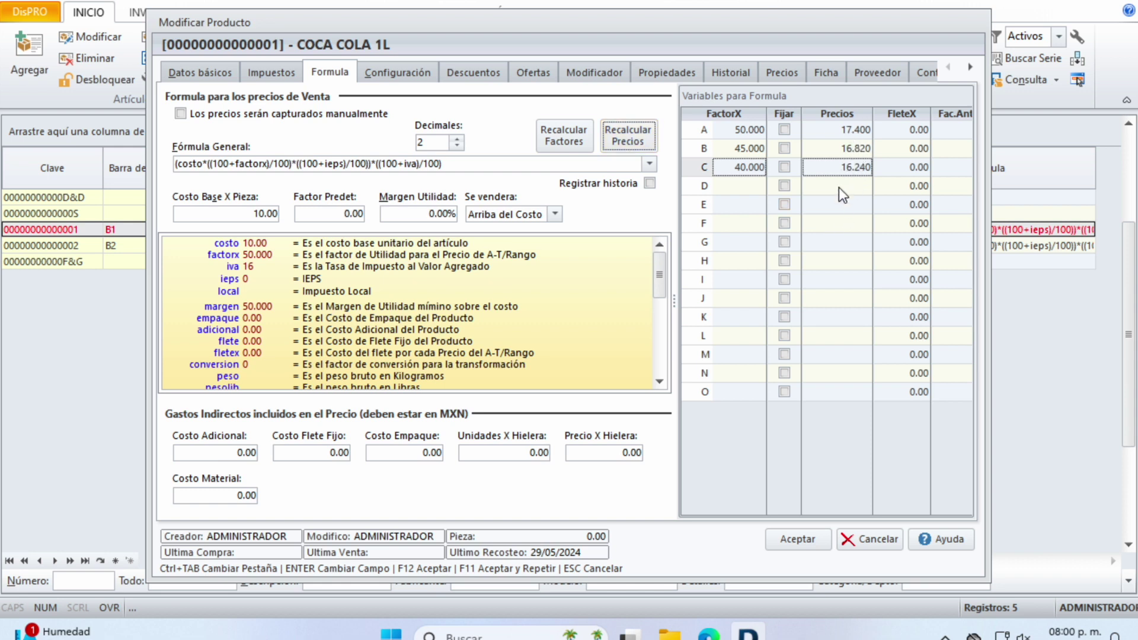
Check the calculated prices in the formula variables and the basic data, and save the product's changes
left_click(849, 131)
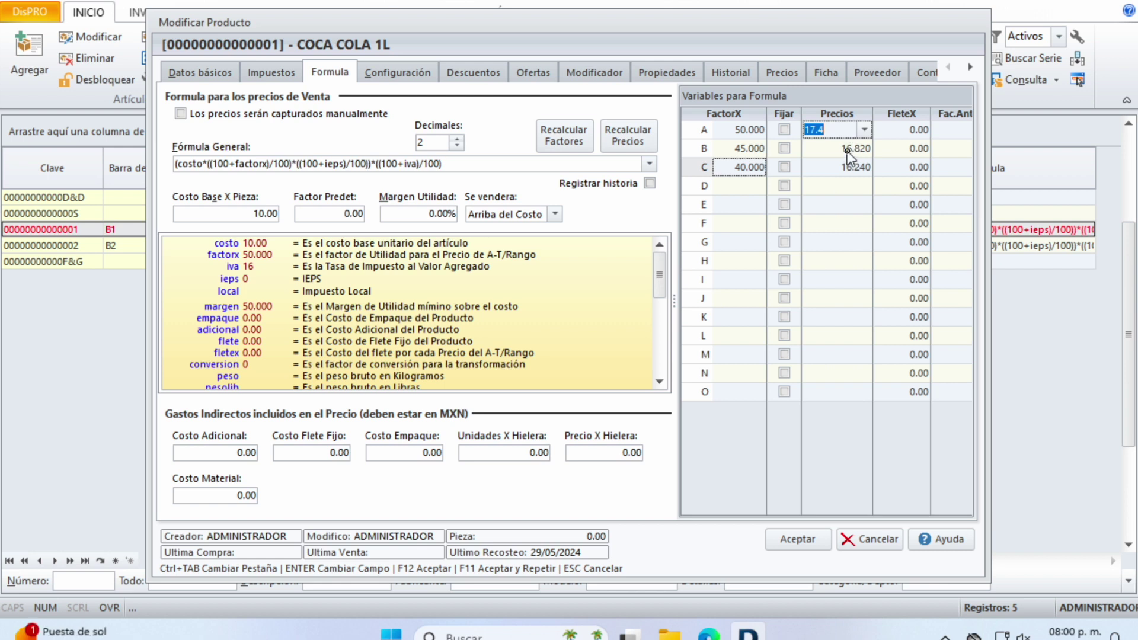
left_click(847, 152)
left_click(848, 169)
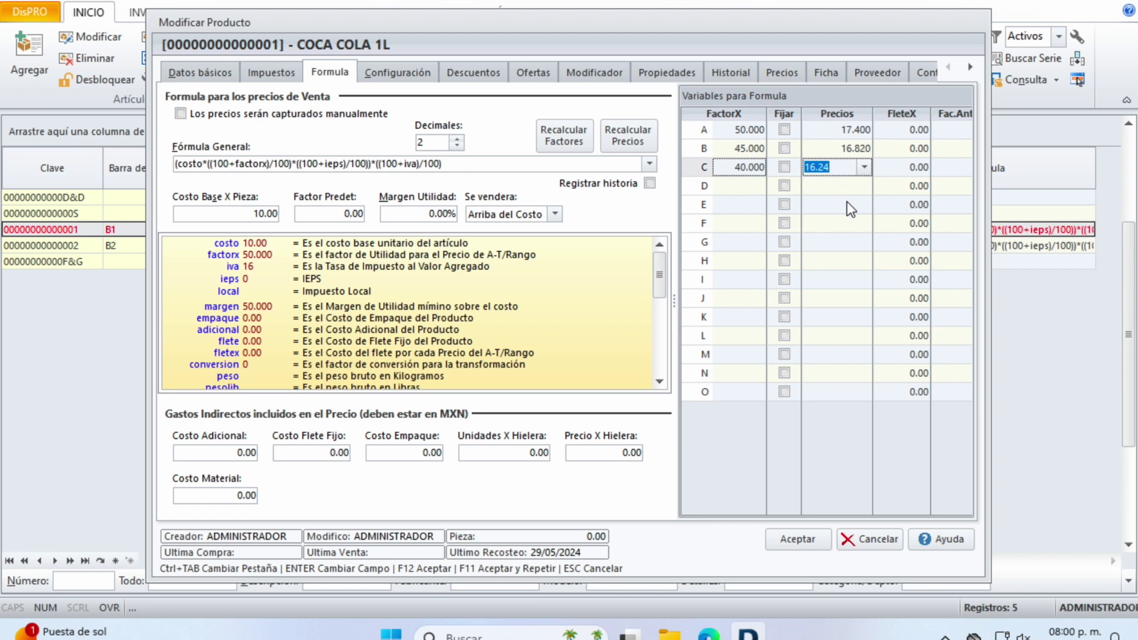
left_click(848, 187)
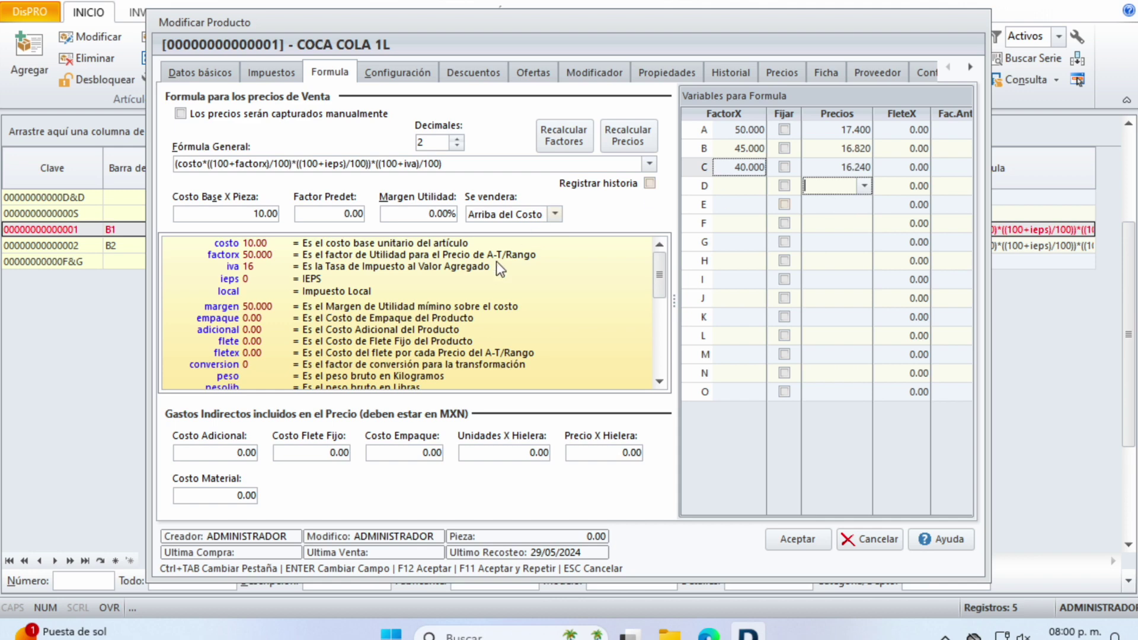
left_click(183, 72)
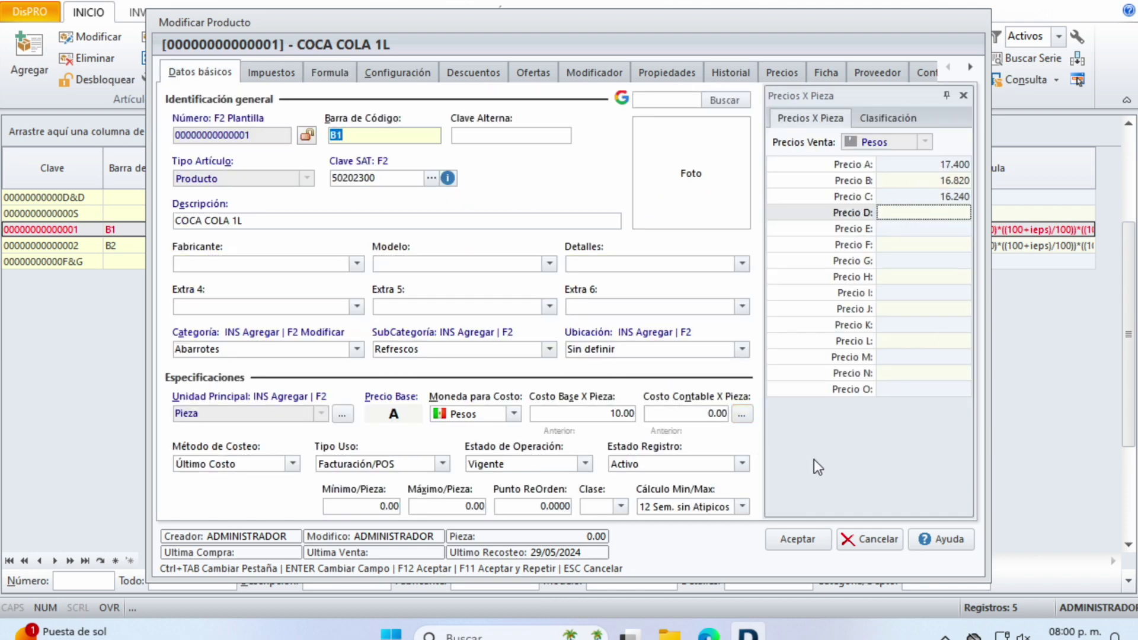
left_click(789, 539)
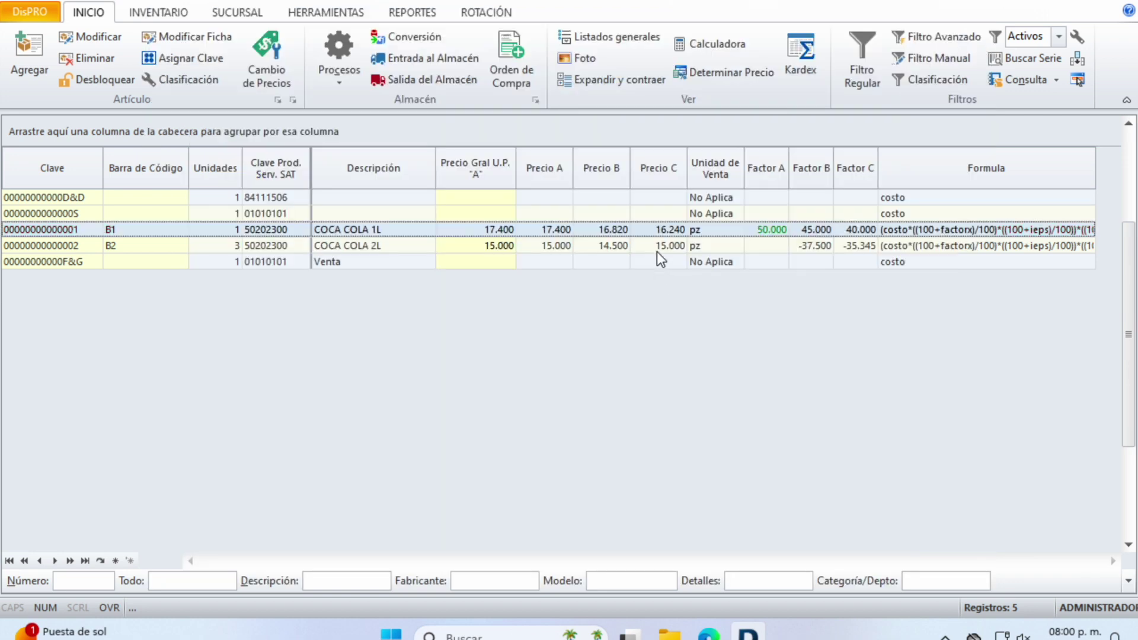
Compare the prices, factors and formulas of COCA COLA 1L and COCA COLA 2L in the article list
left_click(656, 245)
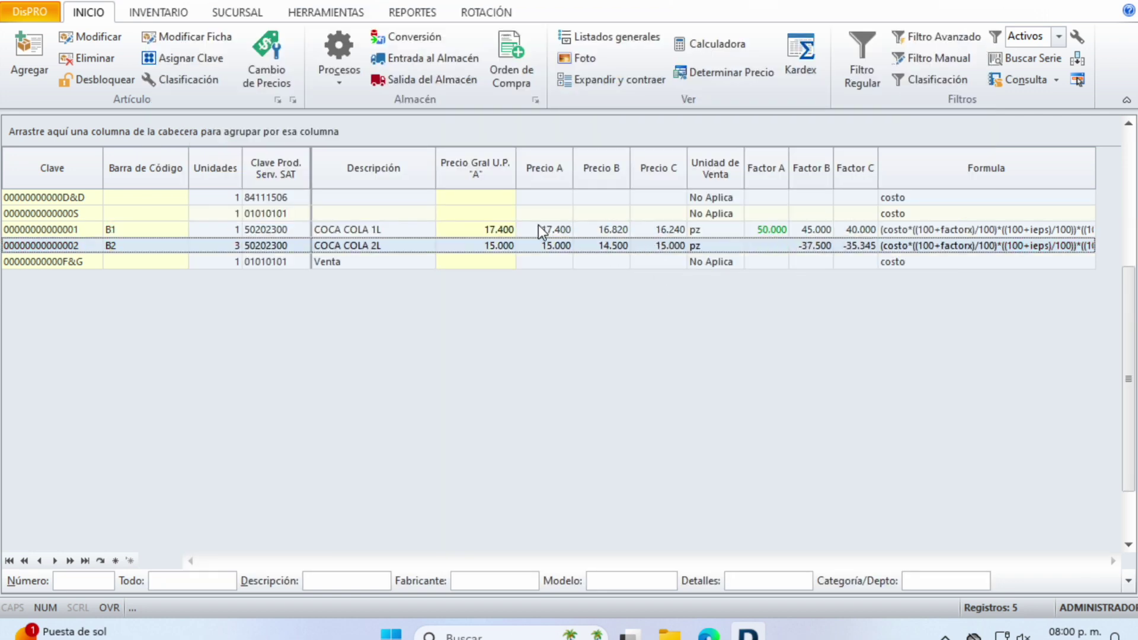
left_click(665, 234)
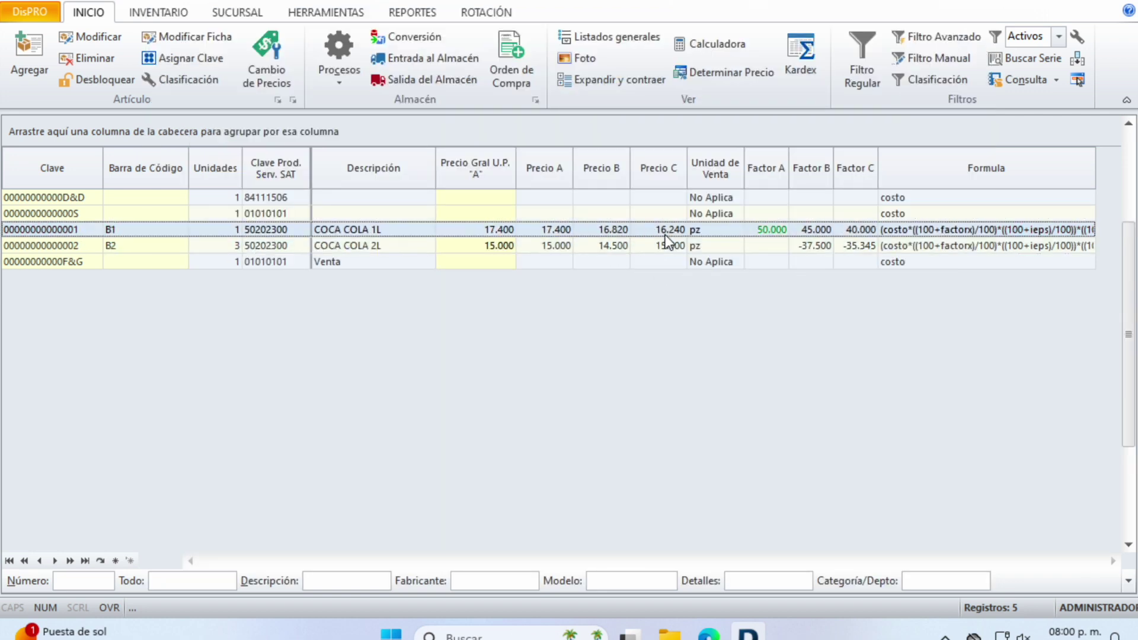
left_click(894, 243)
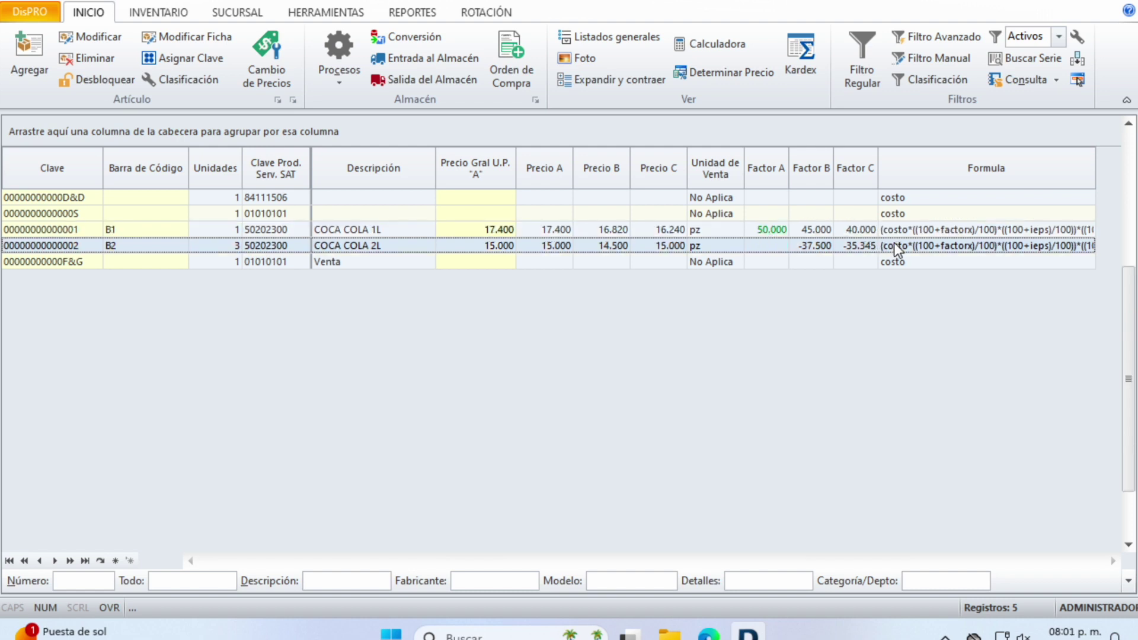
left_click(901, 236)
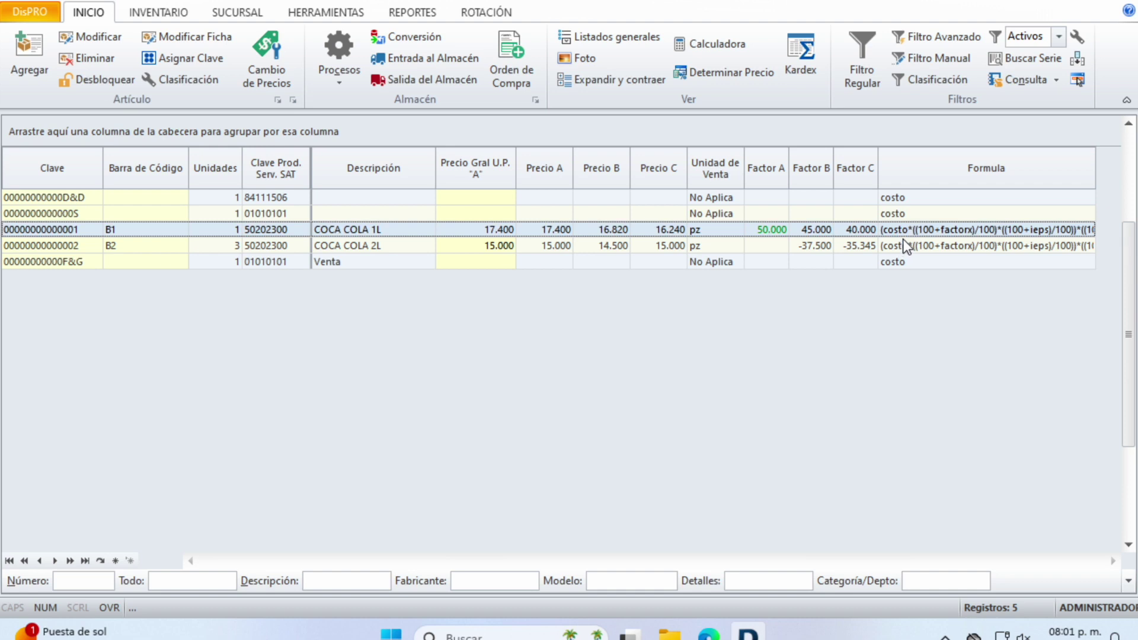
Widen the article list's Formula column and set COCA COLA 1L's base cost per piece to 11
left_click_drag(1095, 167, 1106, 168)
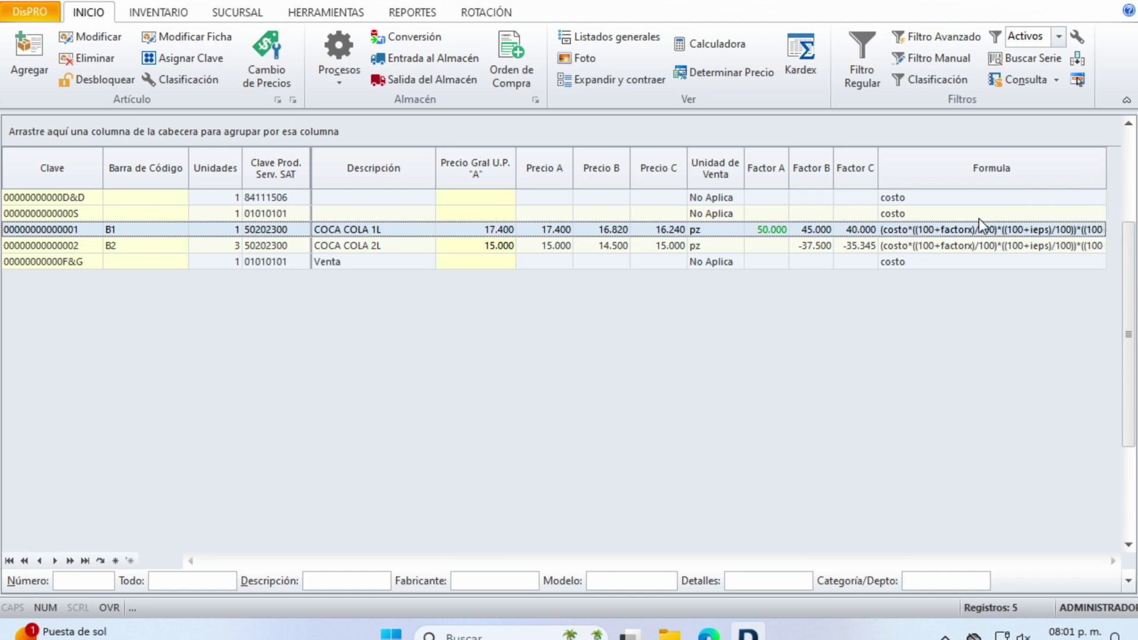
double_click(613, 232)
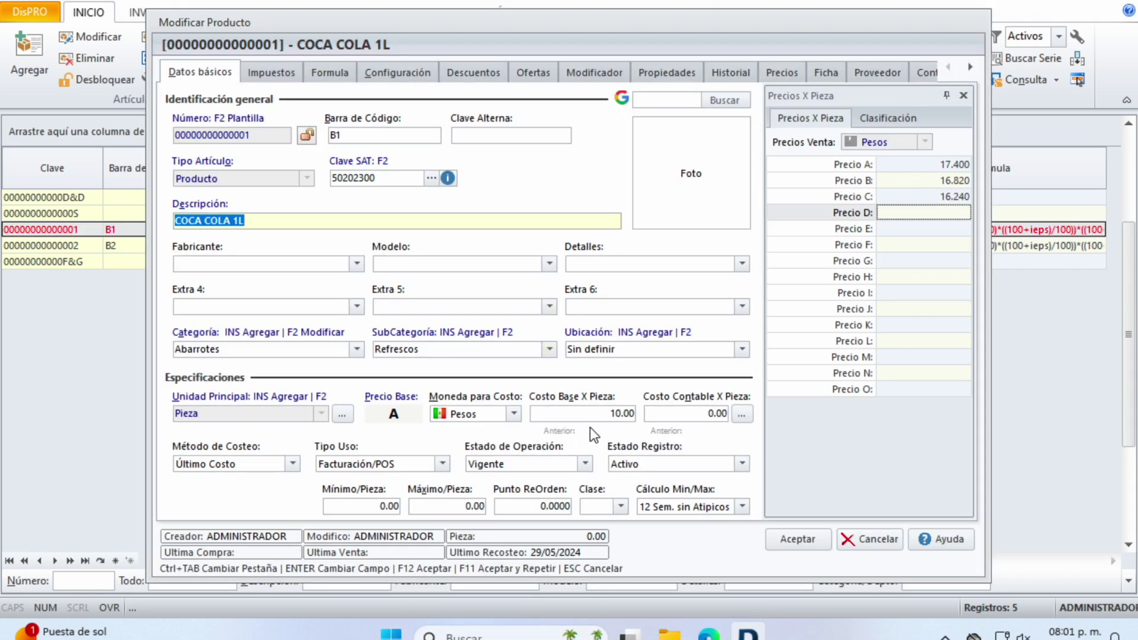
left_click(601, 413)
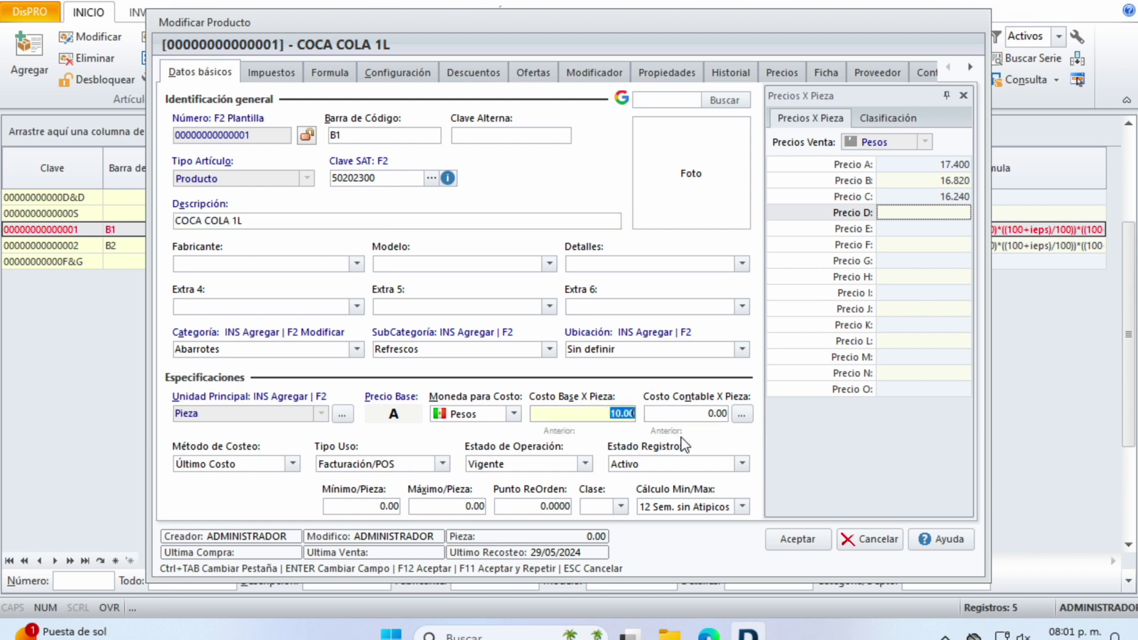
type("11")
left_click(685, 413)
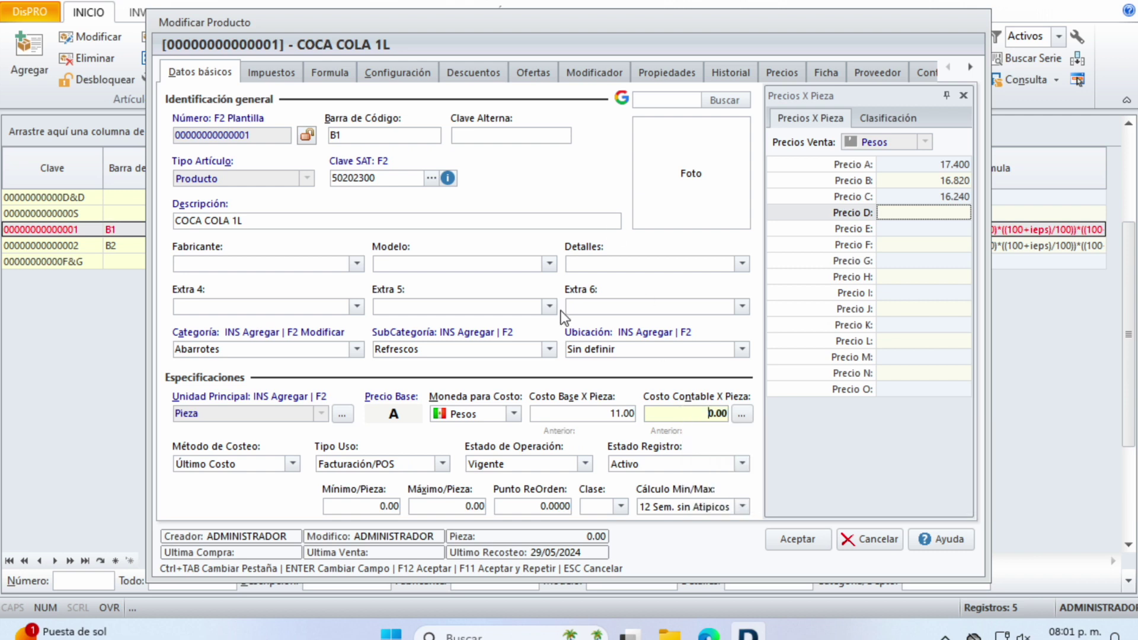
left_click(603, 417)
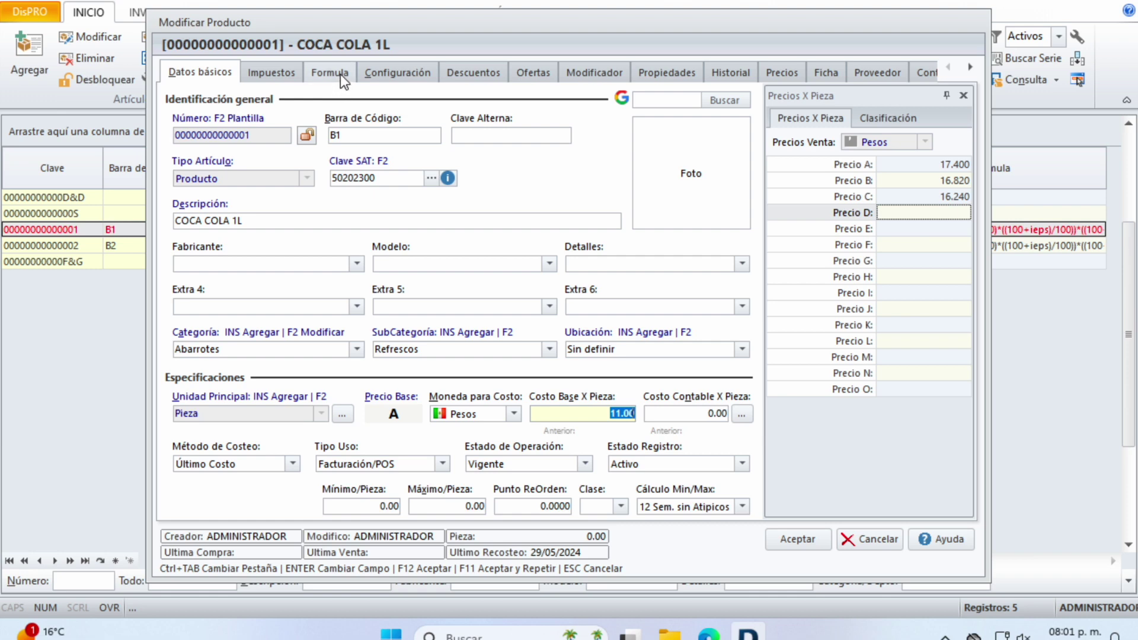
Recalculate COCA COLA 1L's sale prices from the new base cost and check them in the basic data
left_click(341, 73)
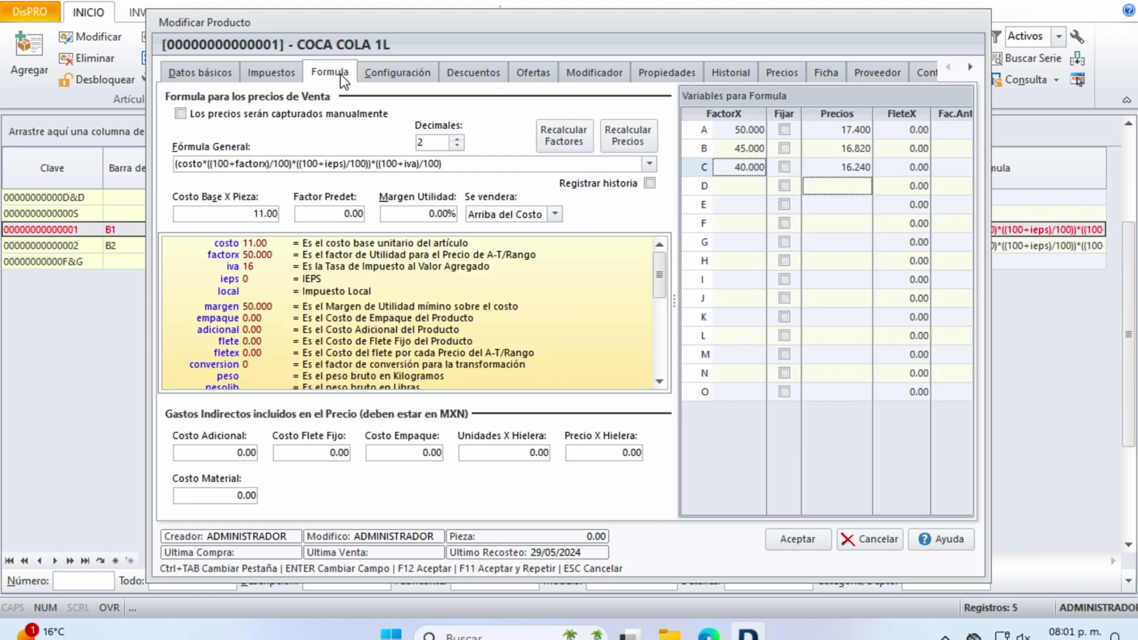
left_click(629, 140)
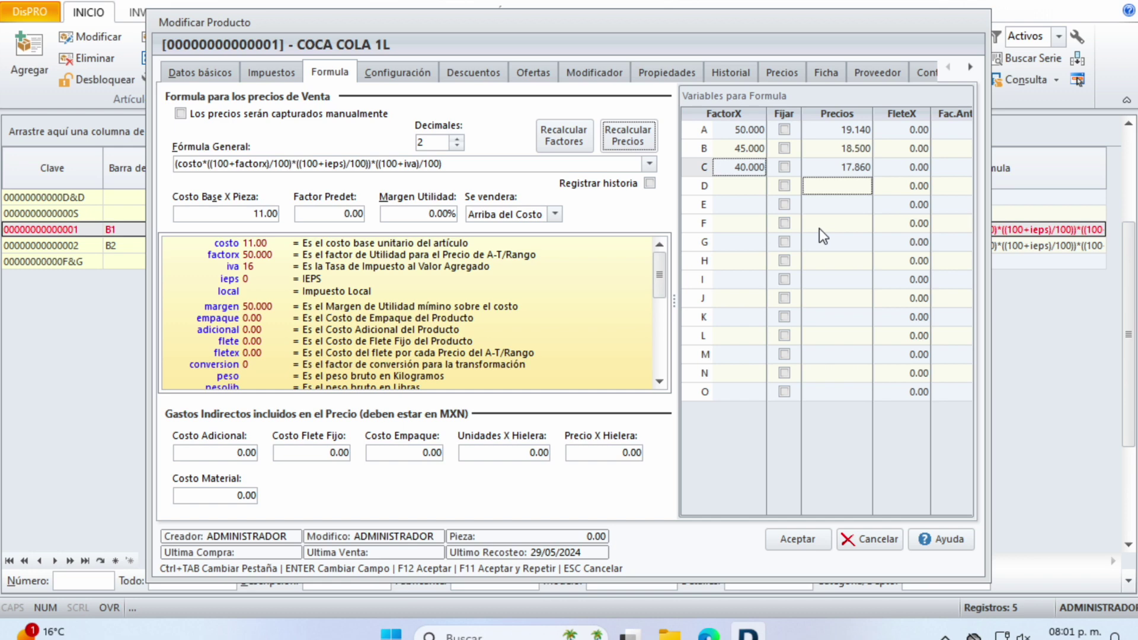
key("alt+d")
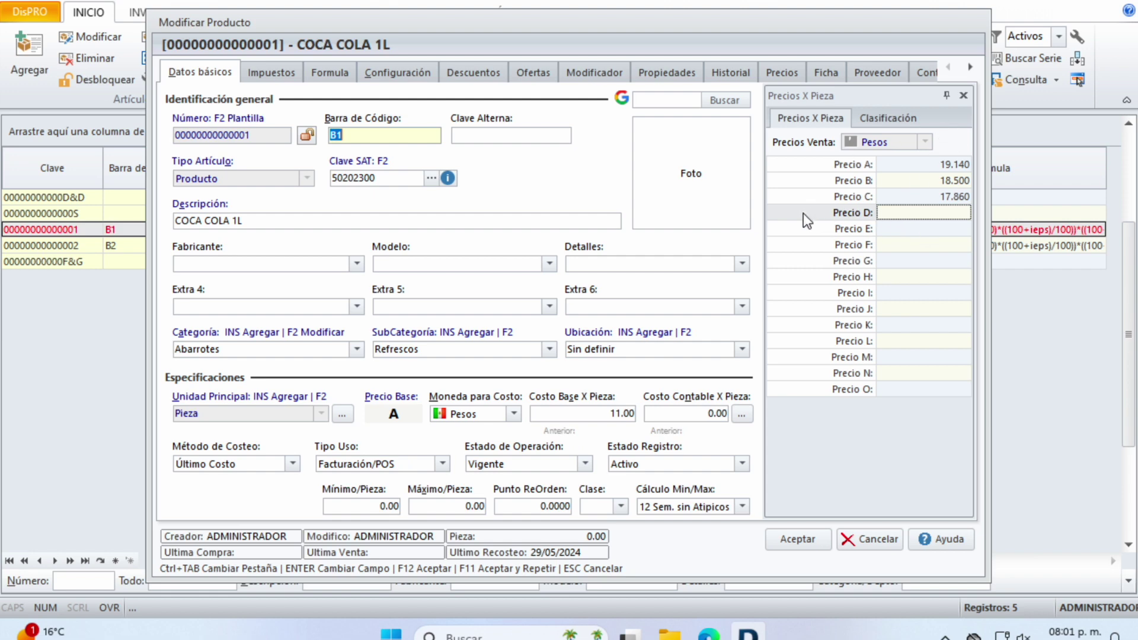
Review COCA COLA 1L's formula, basic data and tax settings, and save the product
left_click(342, 76)
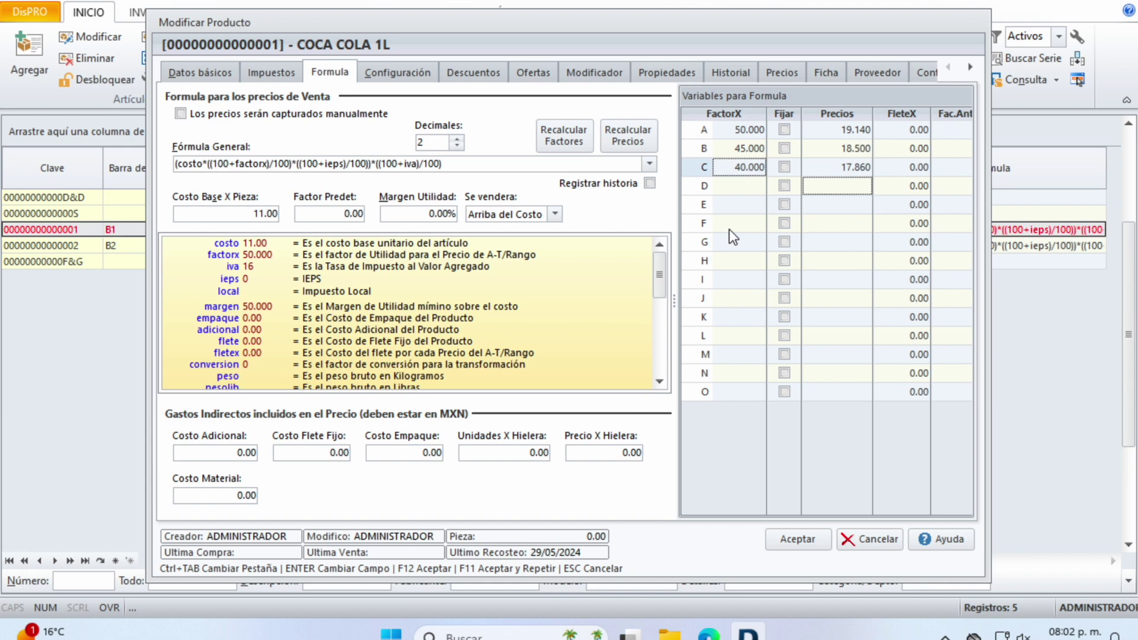
left_click(200, 74)
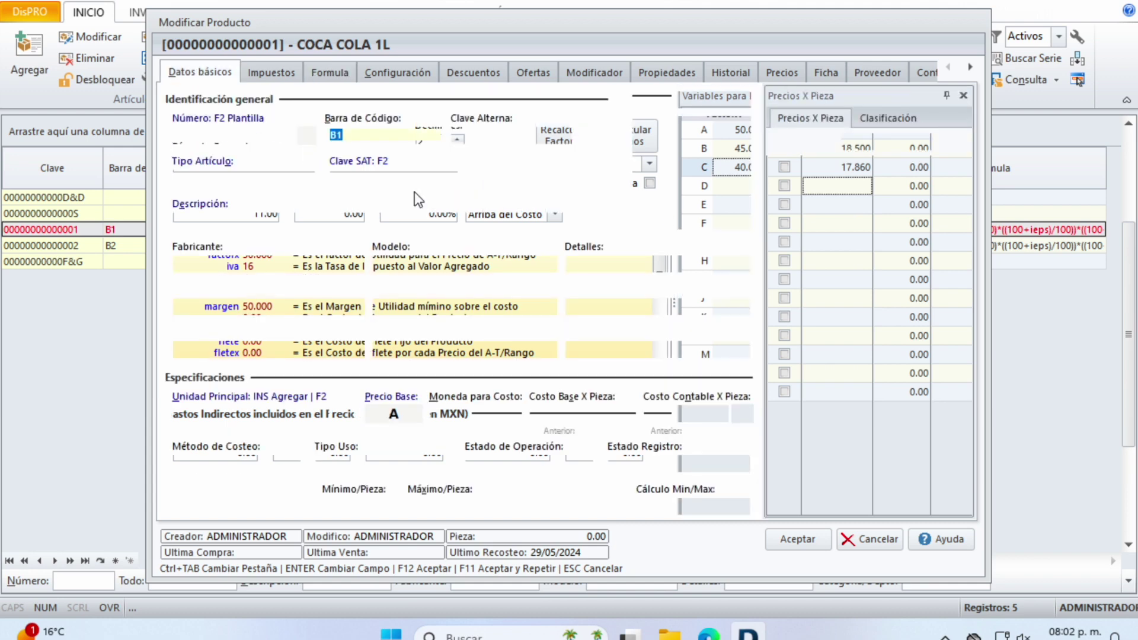
left_click(261, 72)
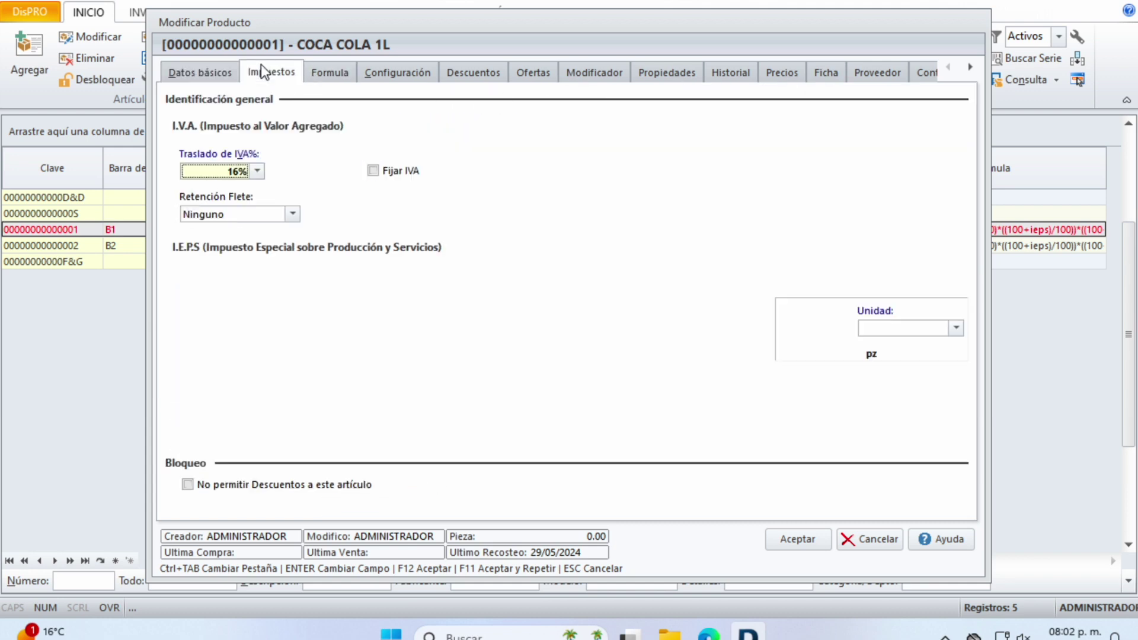
left_click(328, 72)
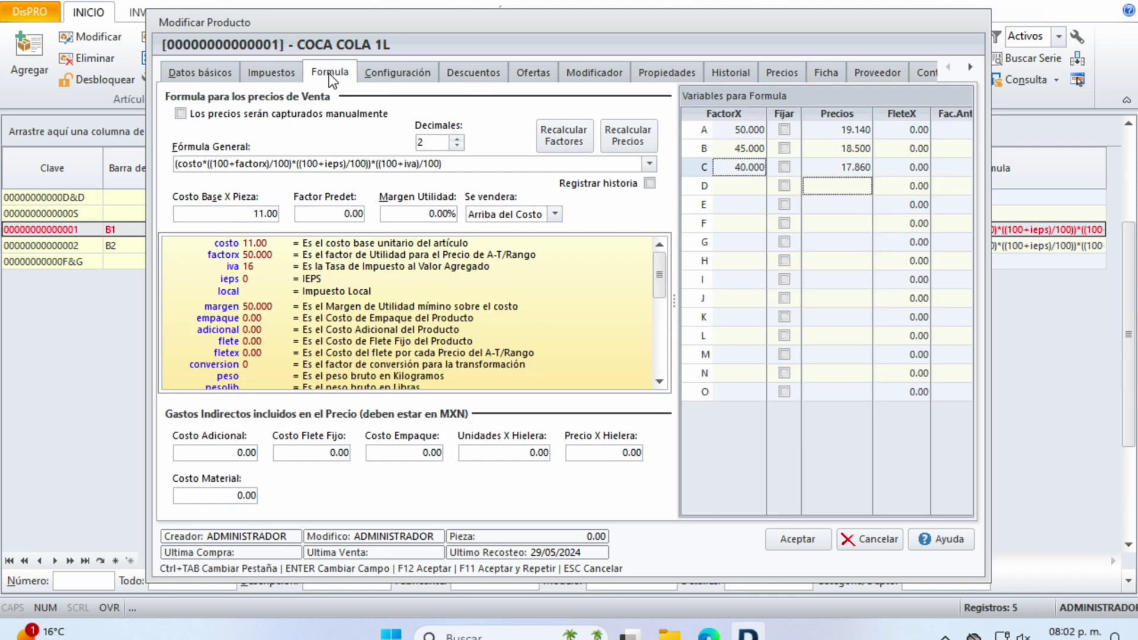
left_click(817, 541)
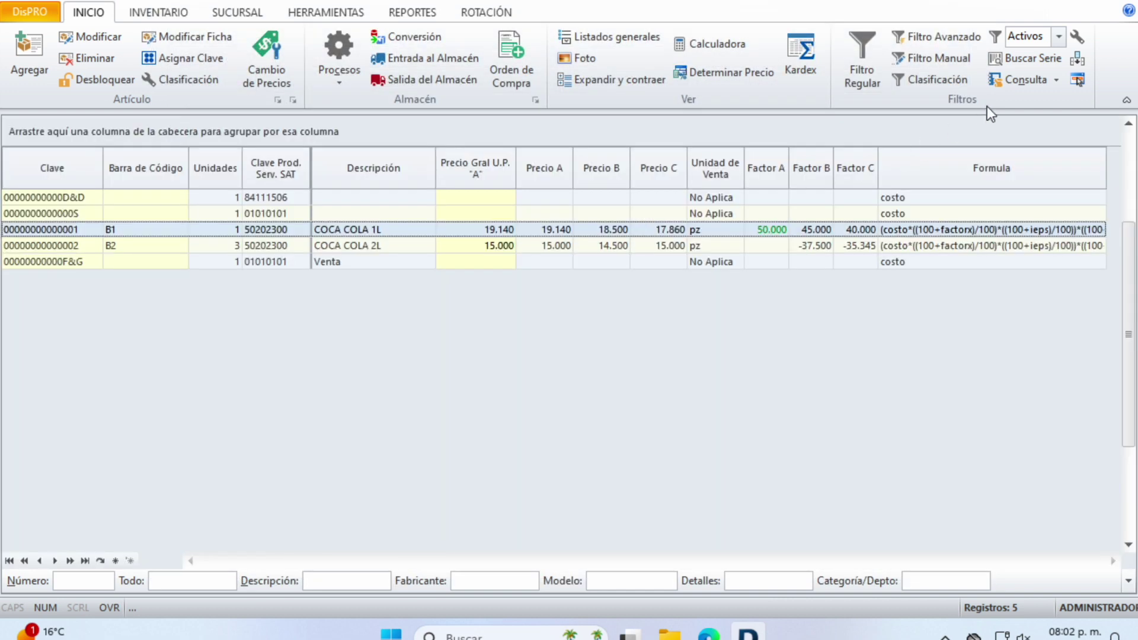
Show the Categoría column in the article list
left_click(1076, 59)
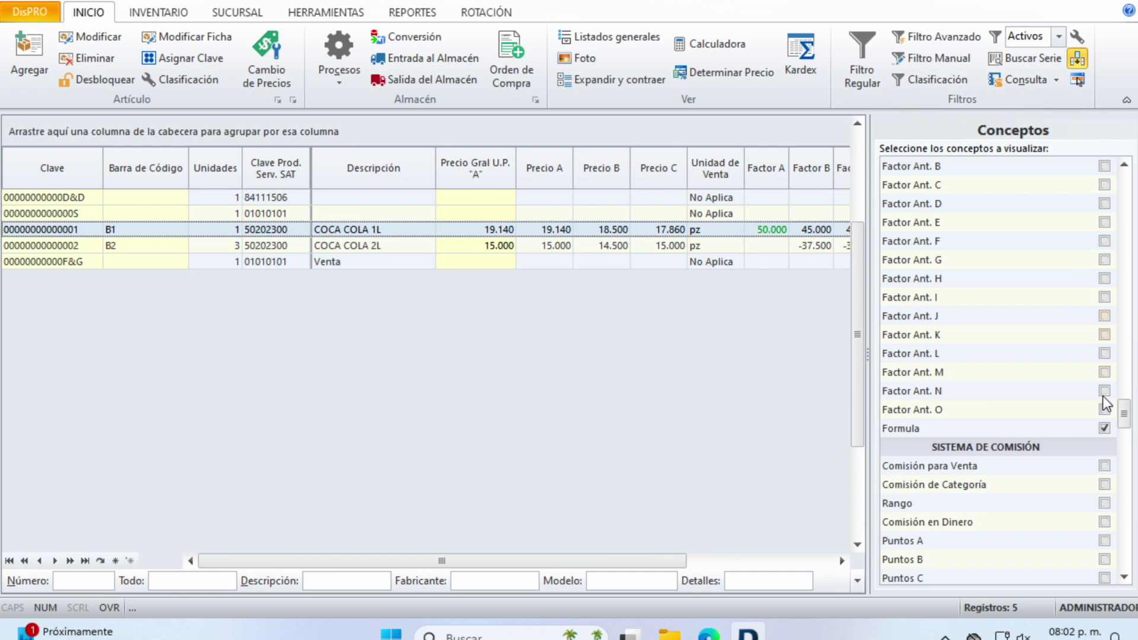
left_click_drag(1124, 413, 1137, 192)
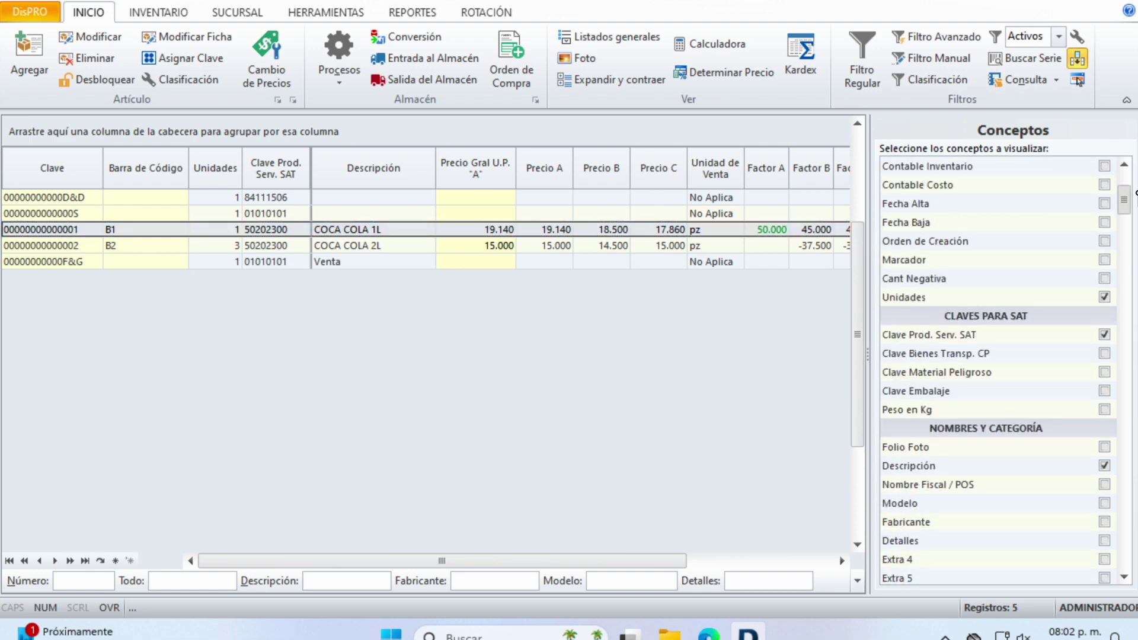
scroll(1061, 433, "down", 3)
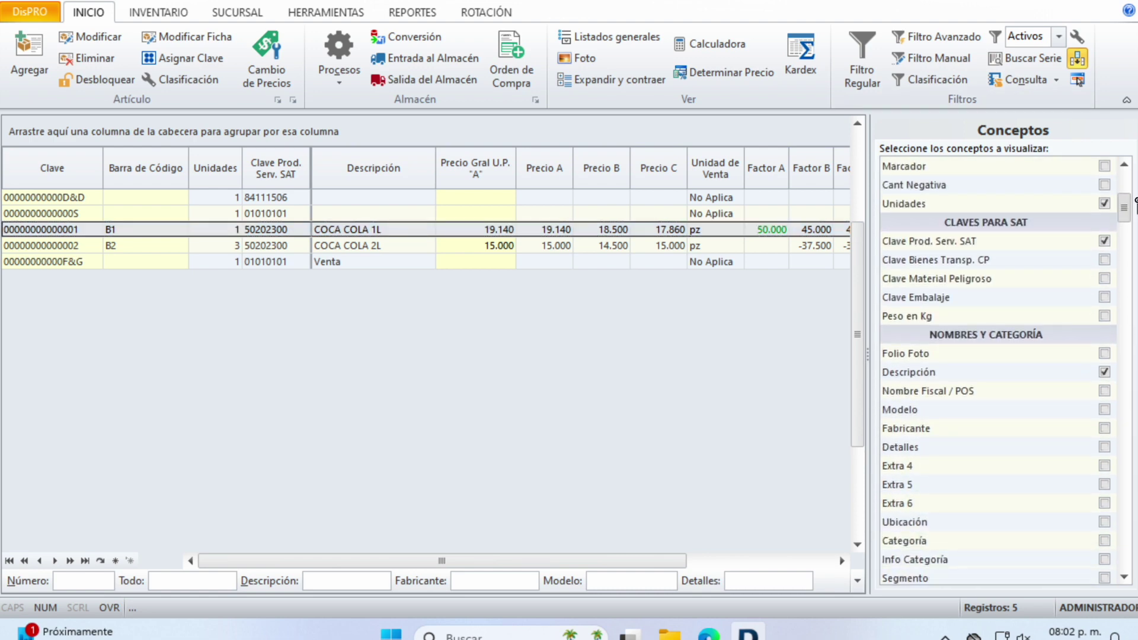
left_click(1103, 466)
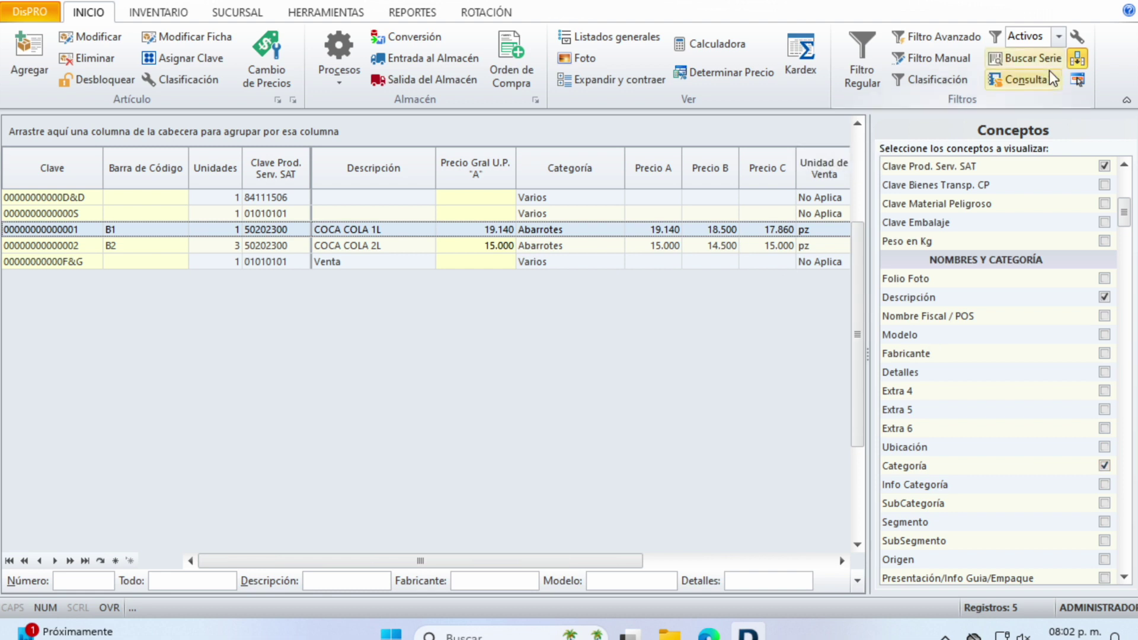
left_click(1077, 58)
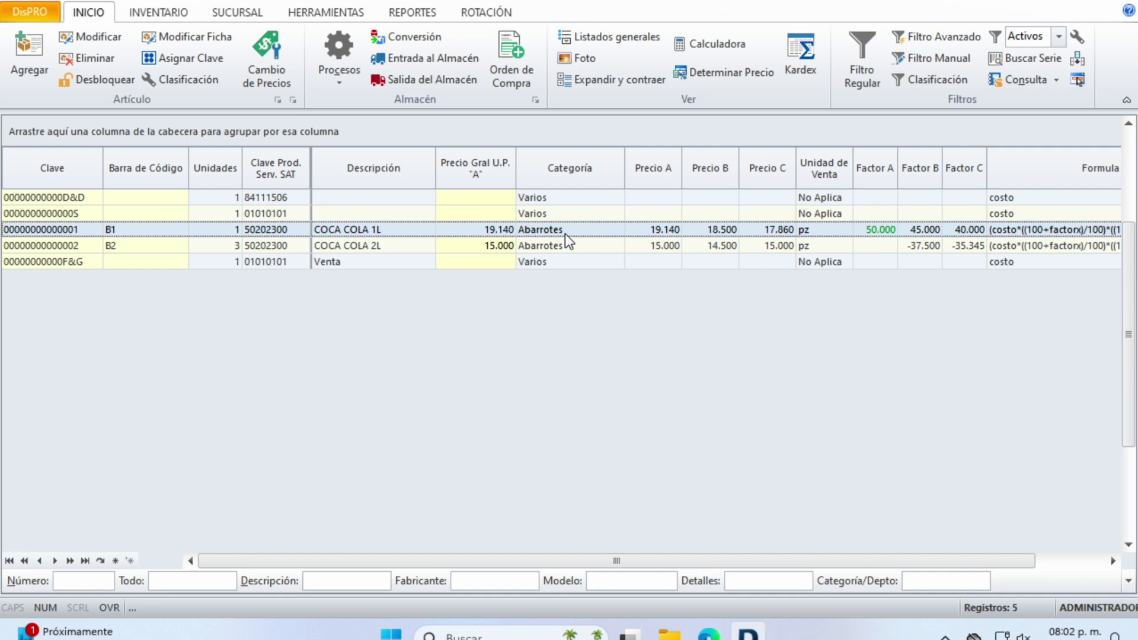
left_click(611, 38)
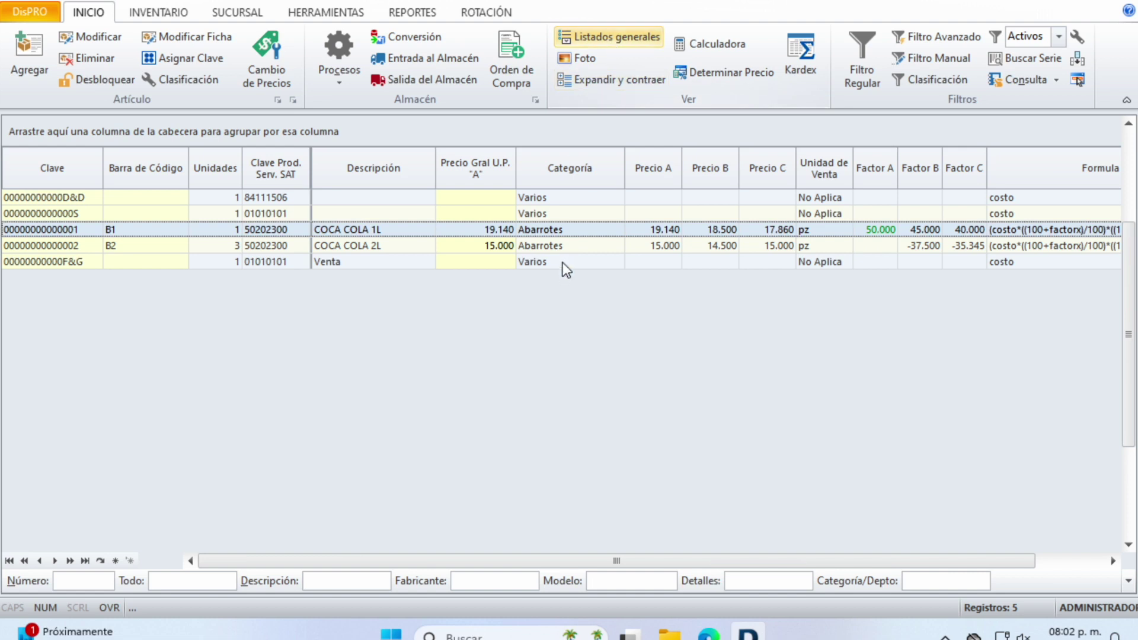
Open the Abarrotes category for modification from COCA COLA 1L's record and display its profit factors and price labels
double_click(554, 231)
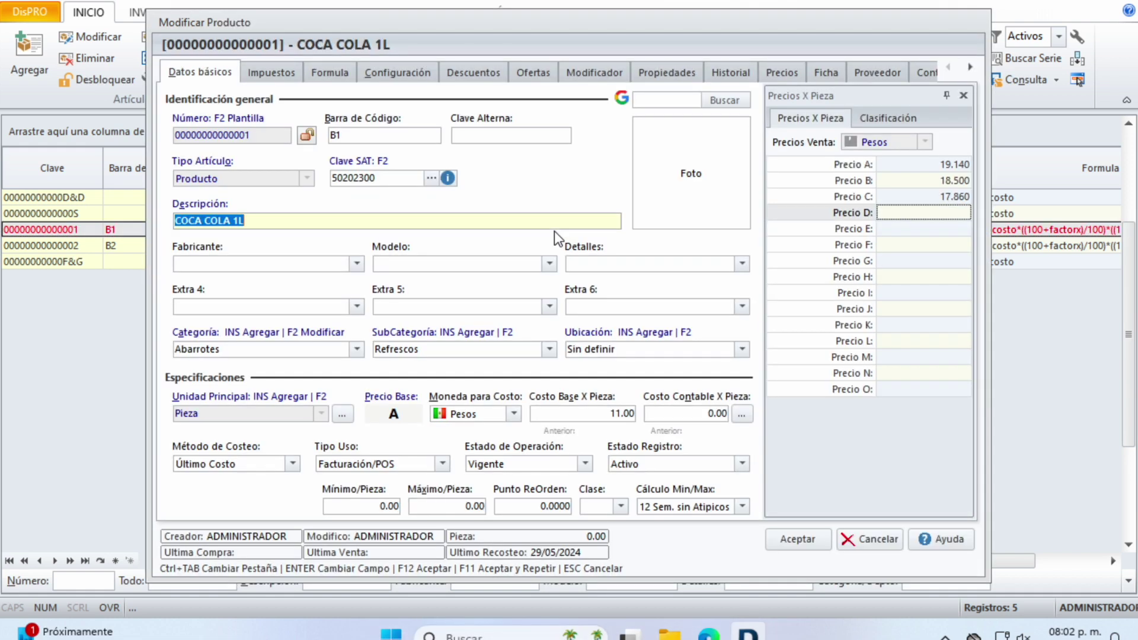
left_click(255, 350)
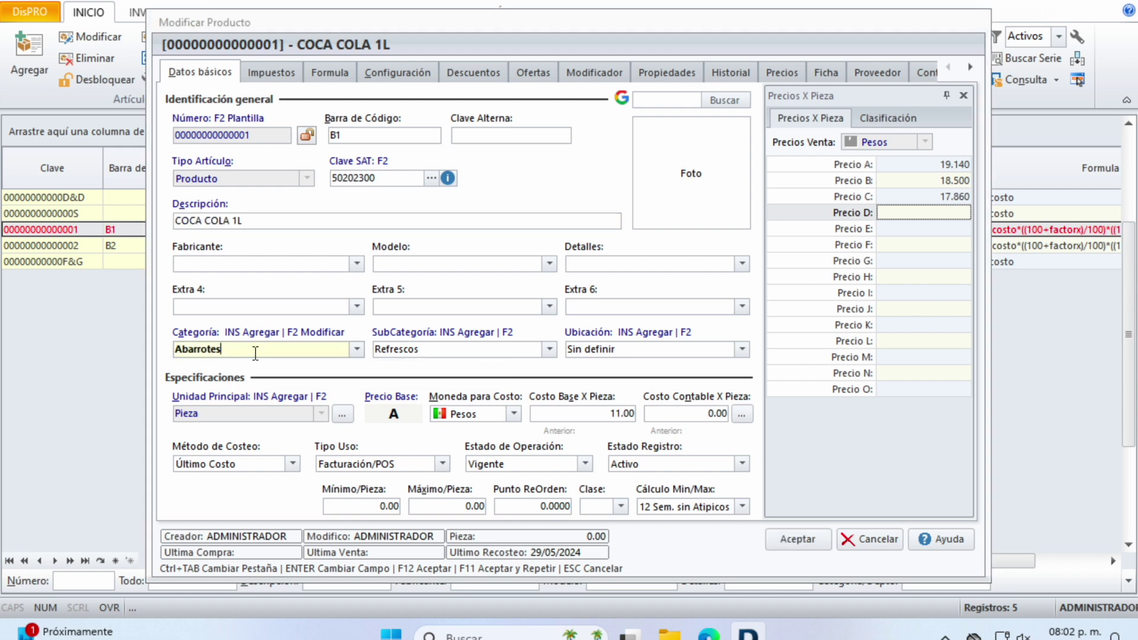
key("F2")
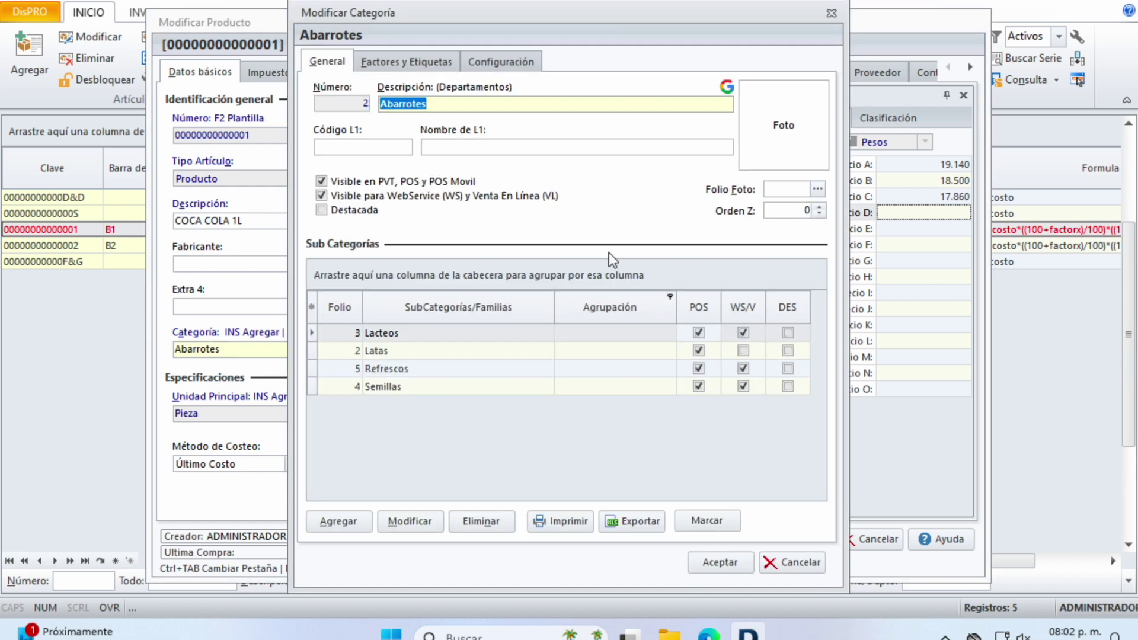
left_click(429, 61)
left_click(501, 61)
left_click(428, 64)
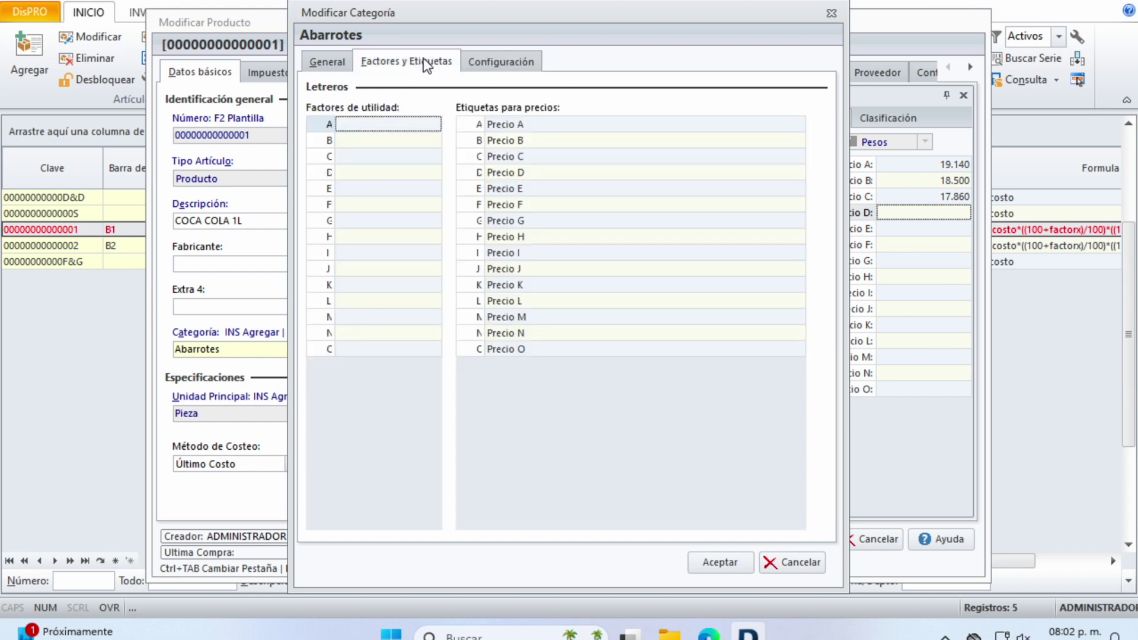
Set the Abarrotes category's profit factors to 50 for A, 45 for B and 40 for C
left_click_drag(432, 16, 612, 66)
left_click(555, 184)
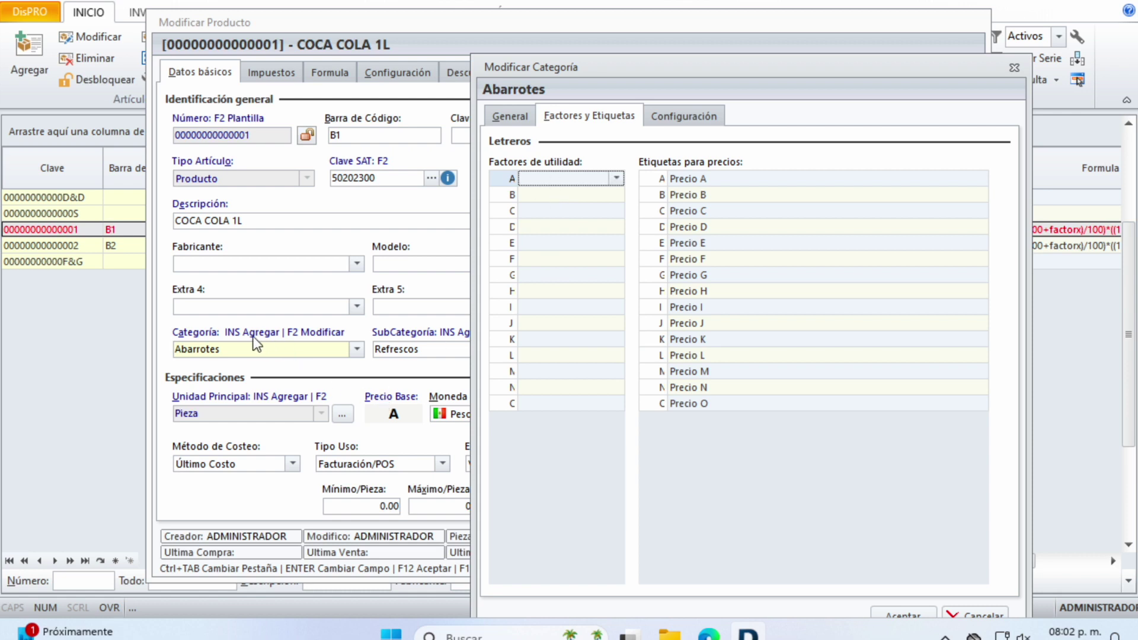
type("50")
key("Return")
type("45")
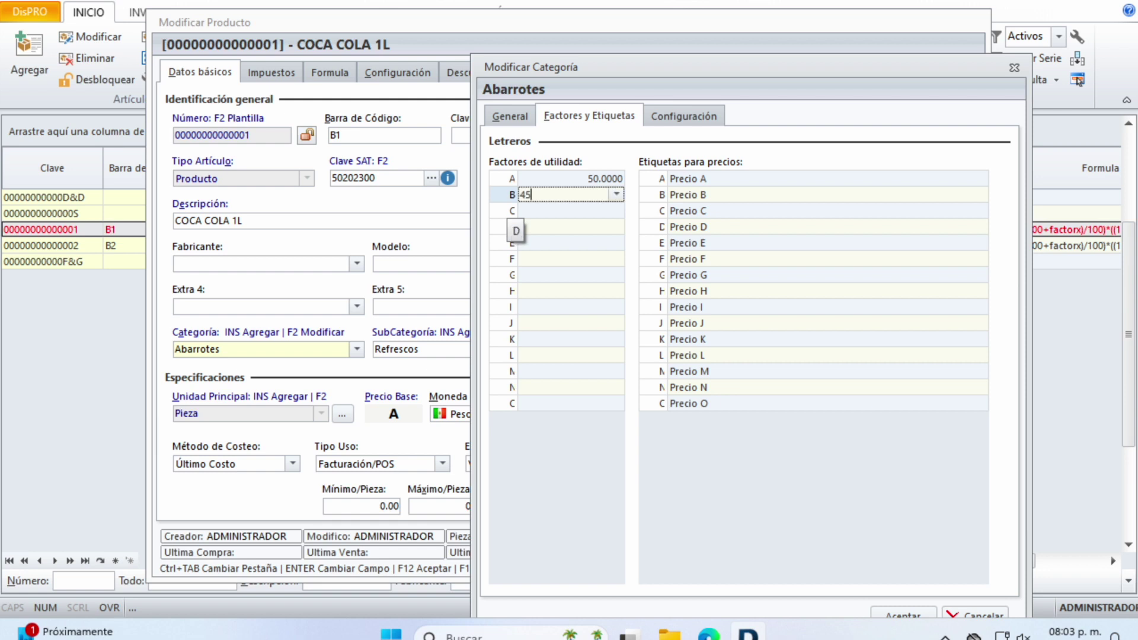
key("Return")
type("40")
key("Return")
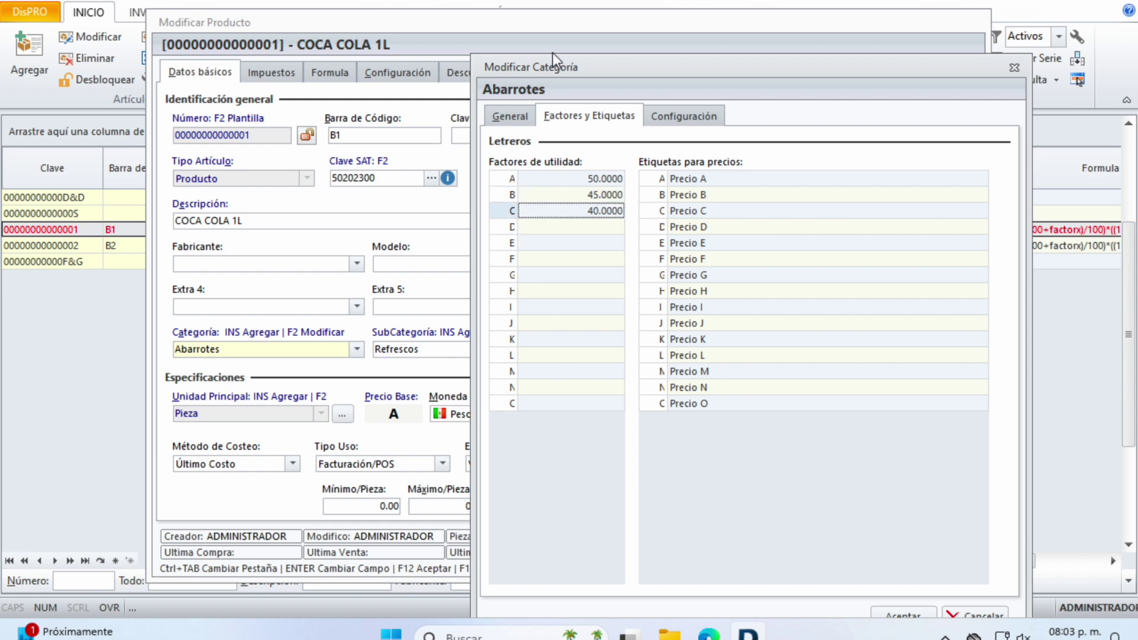
Save the changes to the Abarrotes category and to the COCA COLA 1L product
left_click_drag(554, 66, 543, 24)
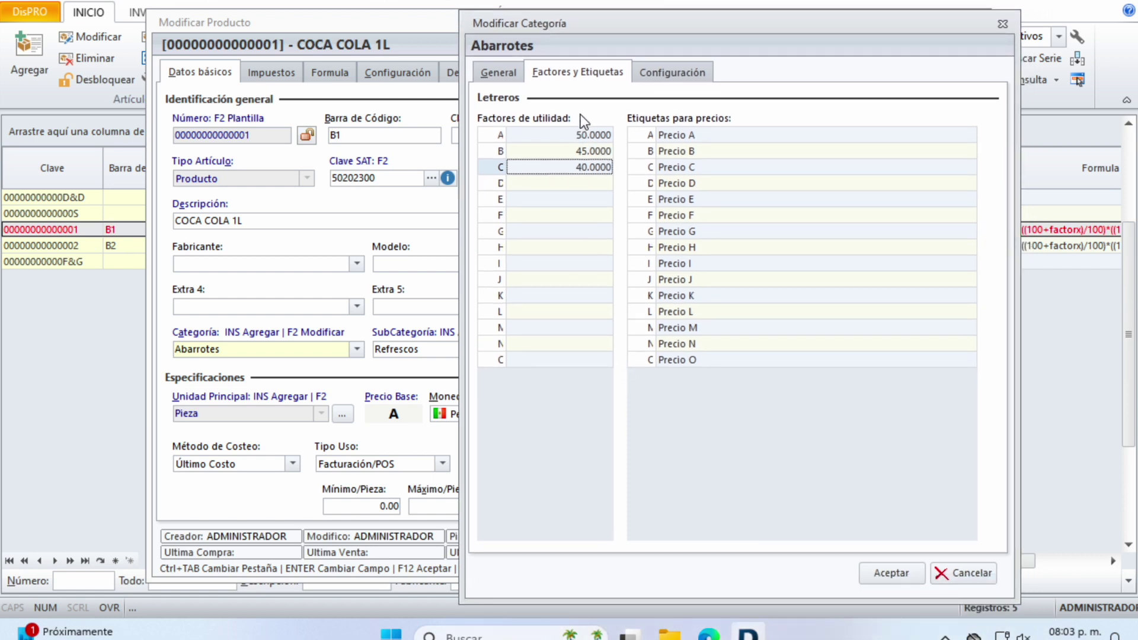
left_click(892, 573)
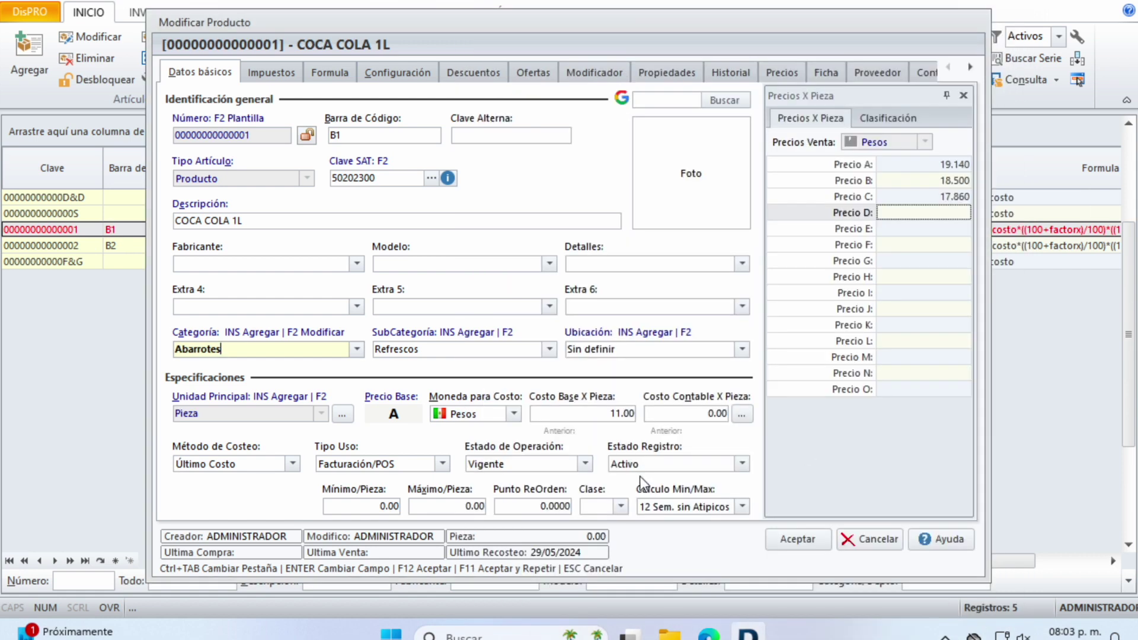
left_click(796, 539)
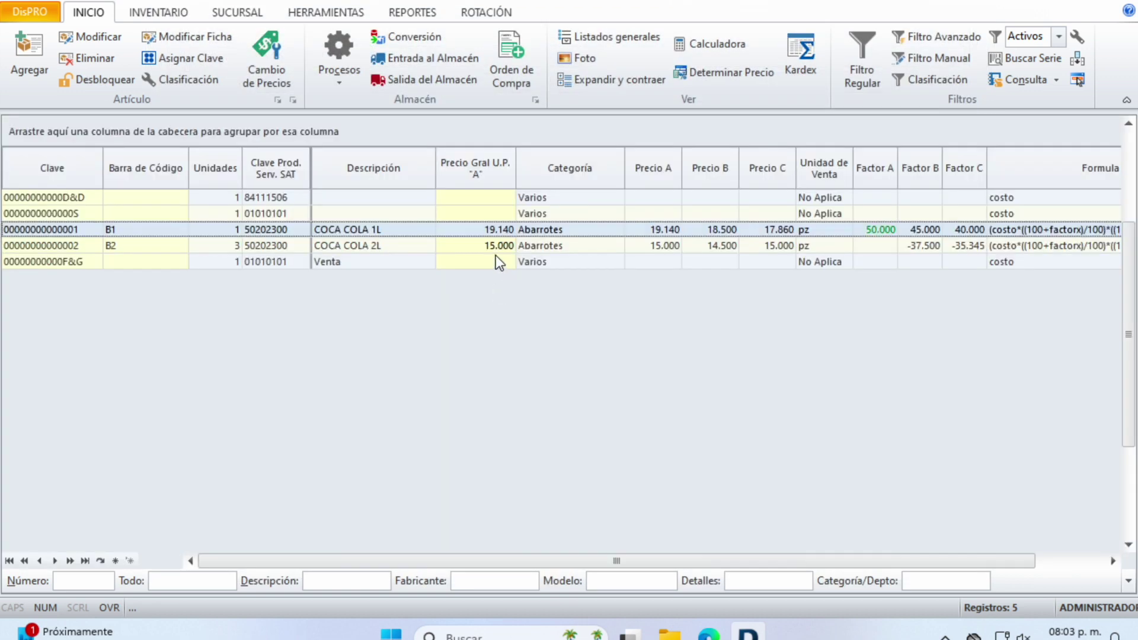
Start a new article in the Abarrotes category, check the factors its formula takes from the category, and discard the article
left_click(494, 246)
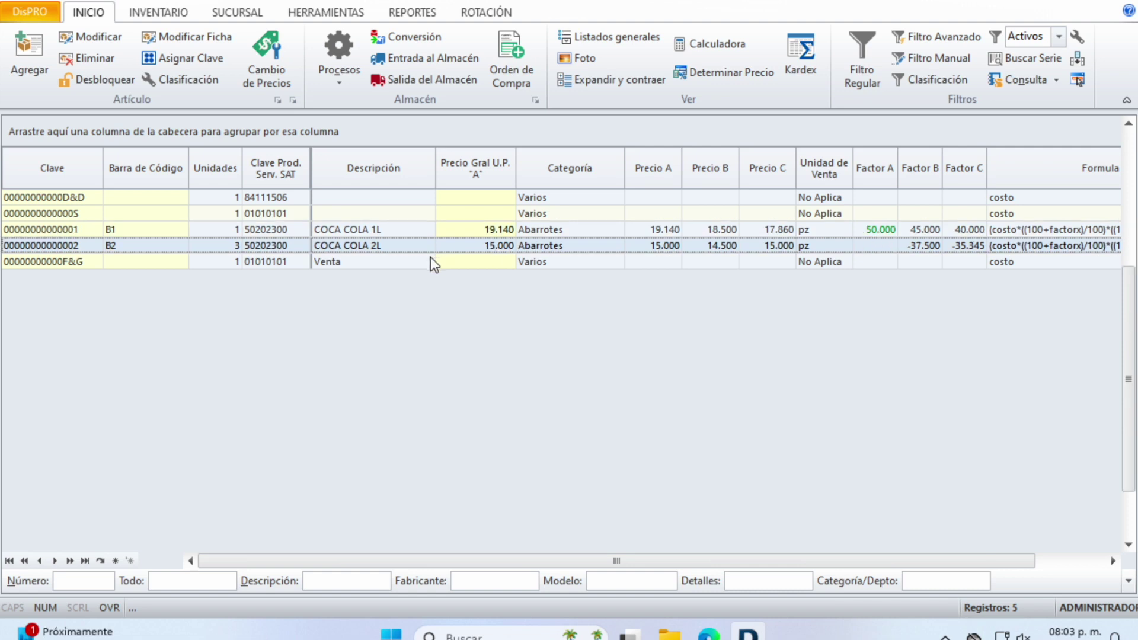
left_click(31, 48)
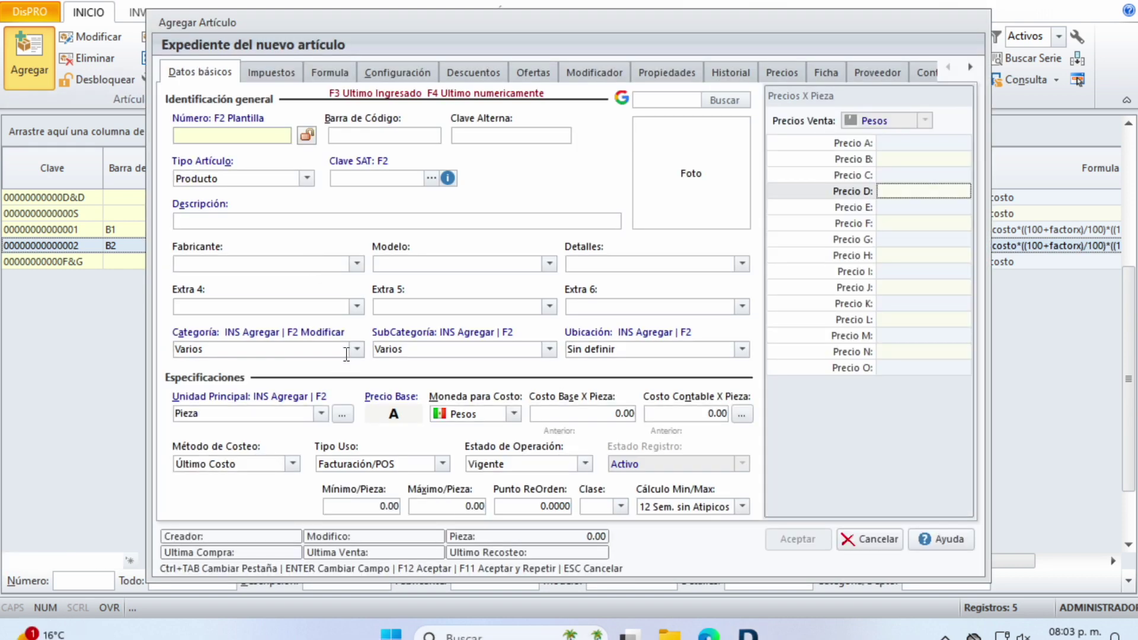
left_click(356, 351)
left_click(229, 368)
left_click(425, 351)
left_click(330, 73)
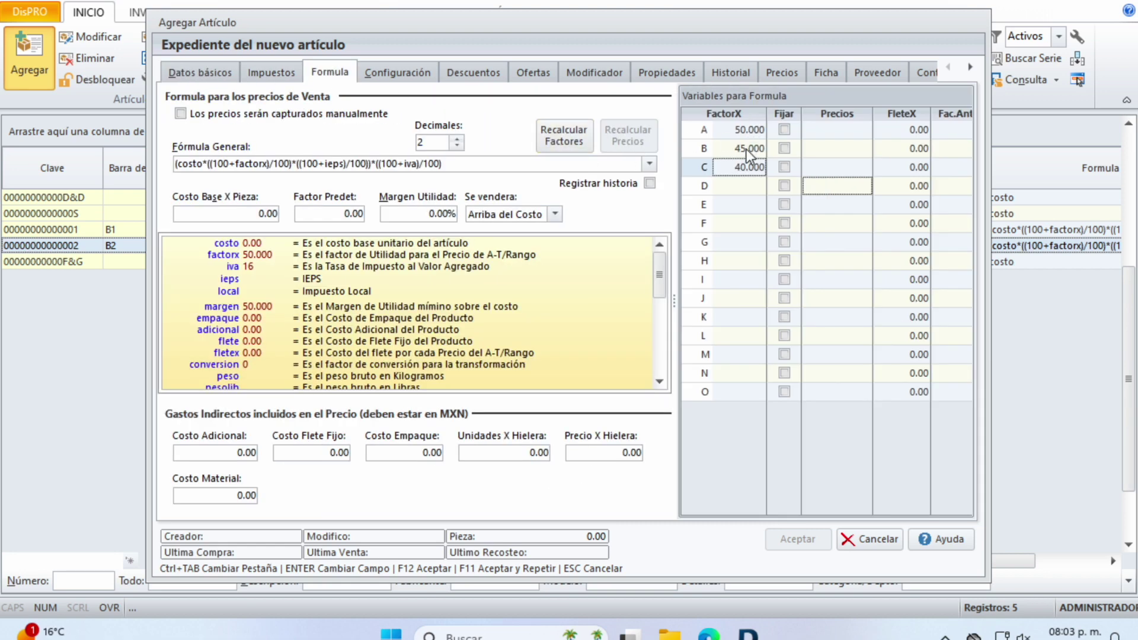
left_click(214, 71)
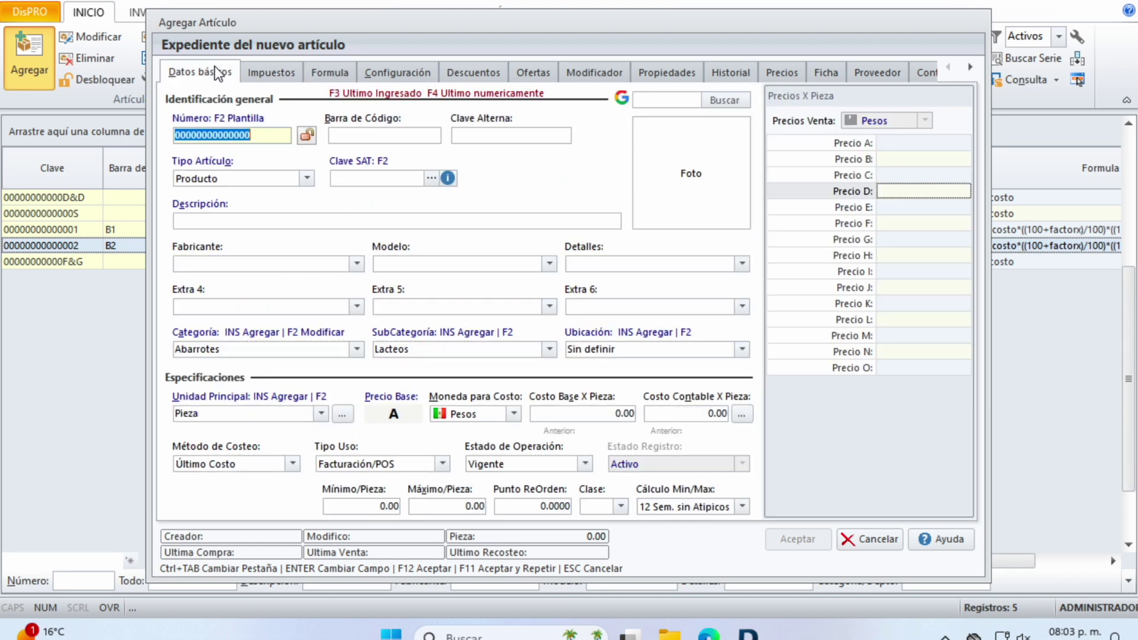
left_click(869, 539)
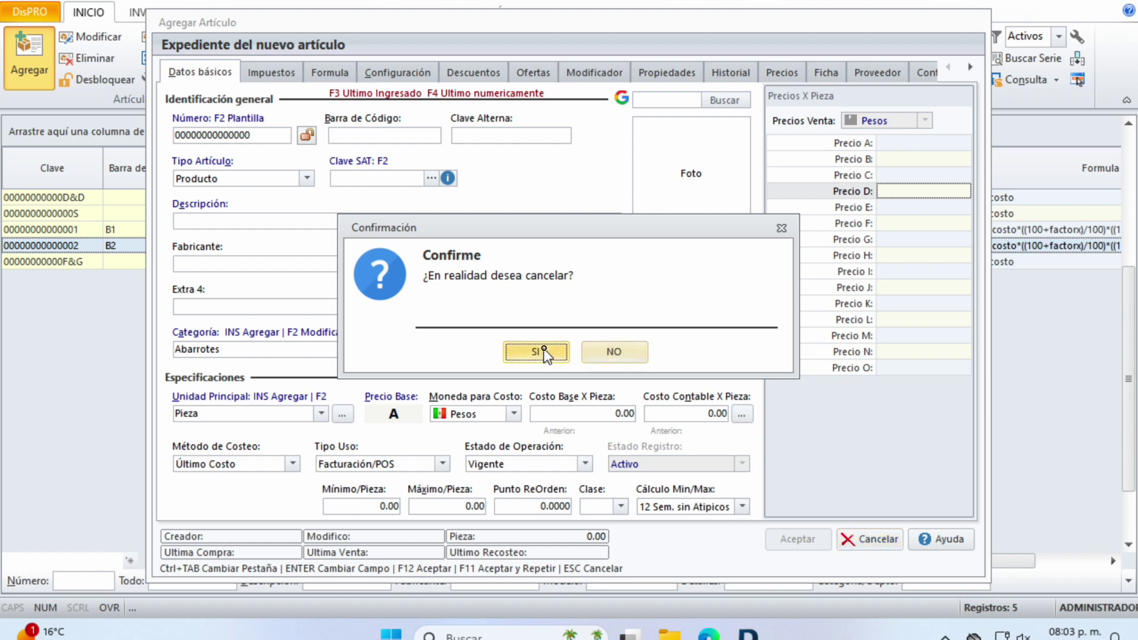
left_click(543, 350)
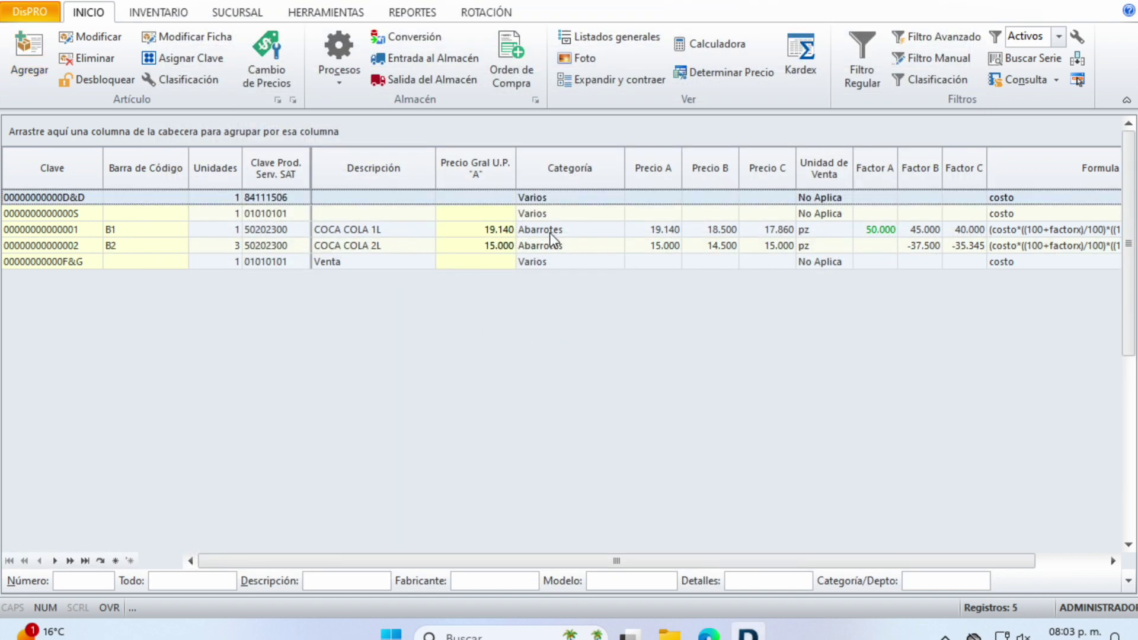
Open the list of categories and subcategories among the general catalogues
left_click(568, 231)
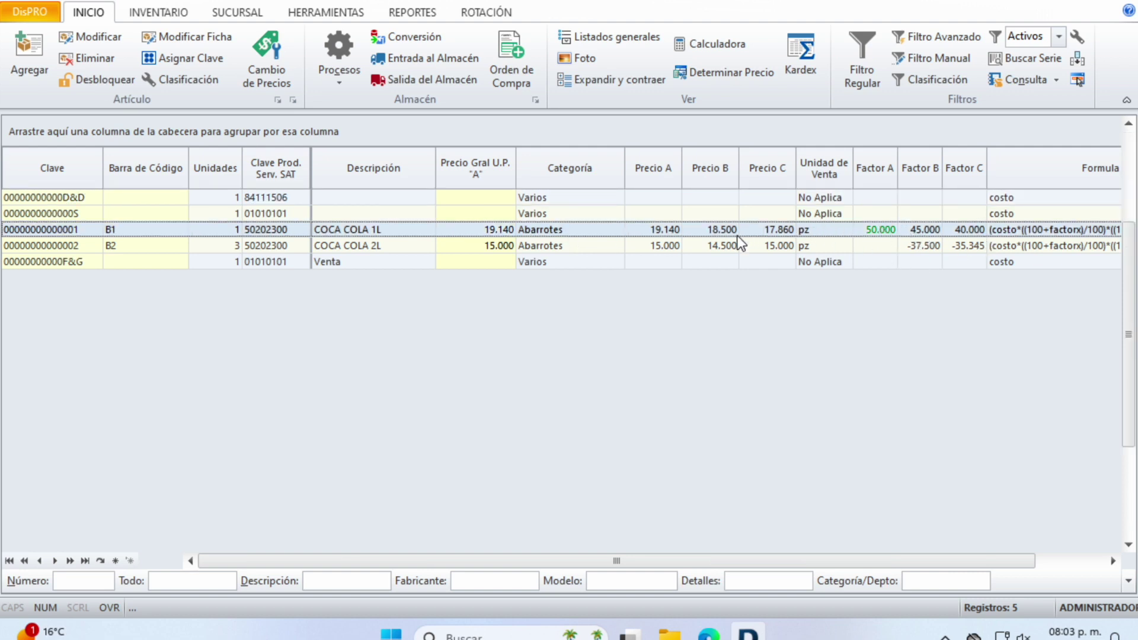
left_click(711, 248)
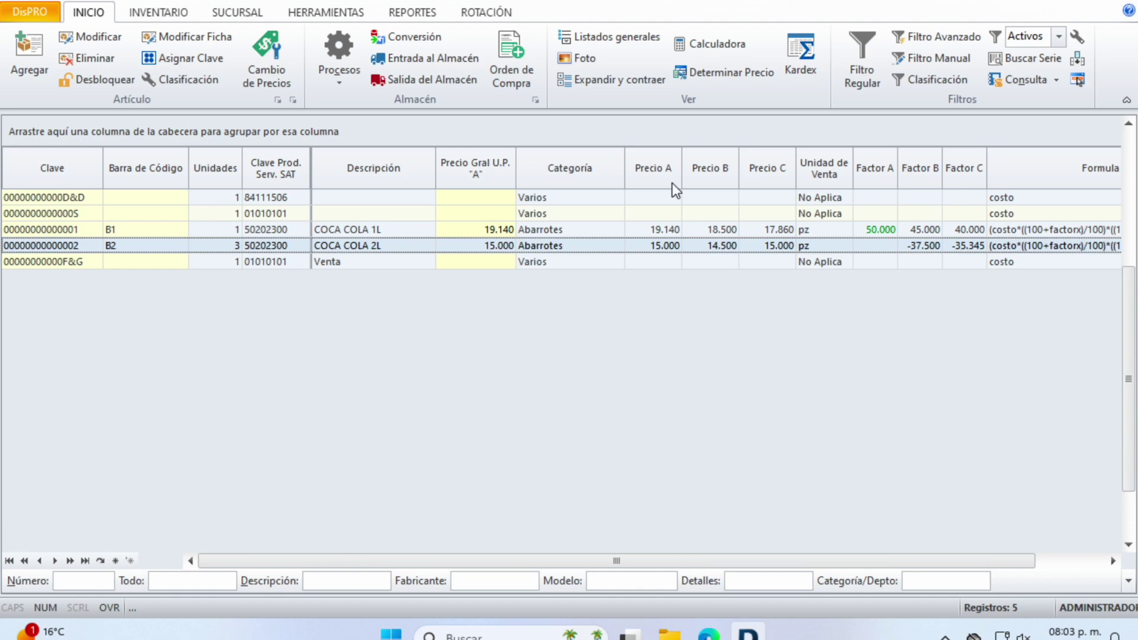
left_click(617, 38)
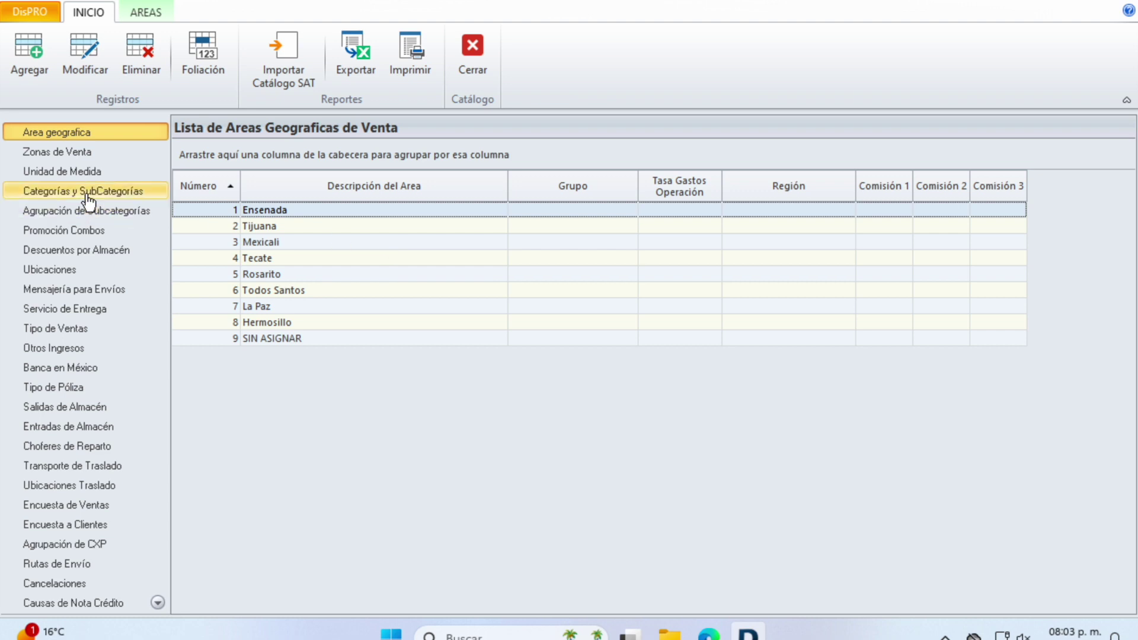
left_click(88, 203)
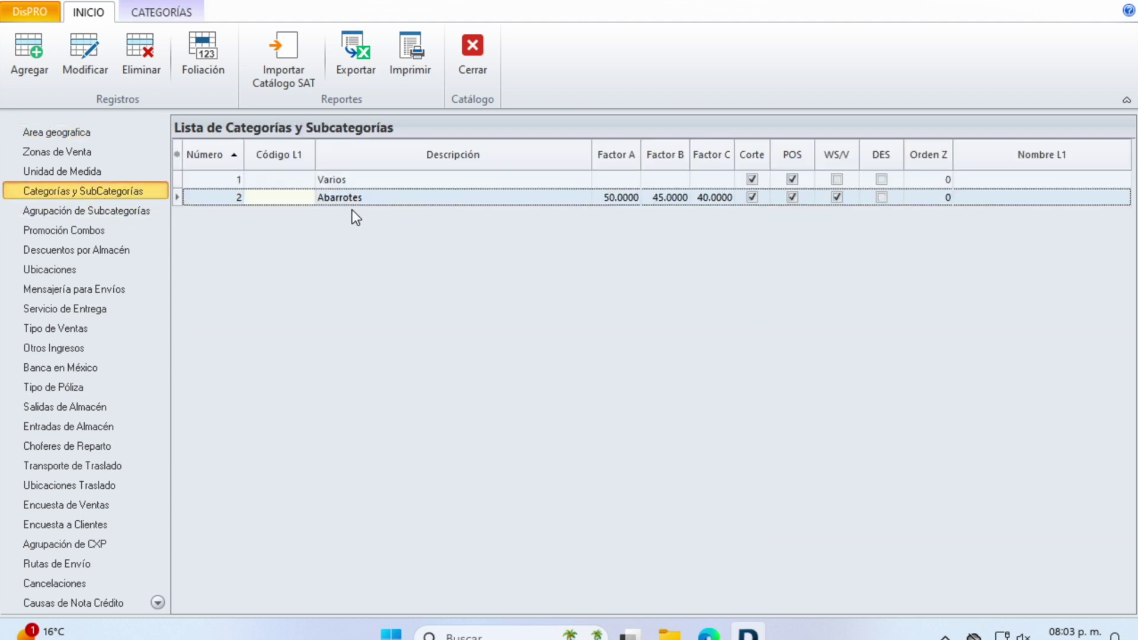
Transfer the Abarrotes category's profit factors to its assigned articles with Vaciar Factores and return to the article list
left_click(164, 13)
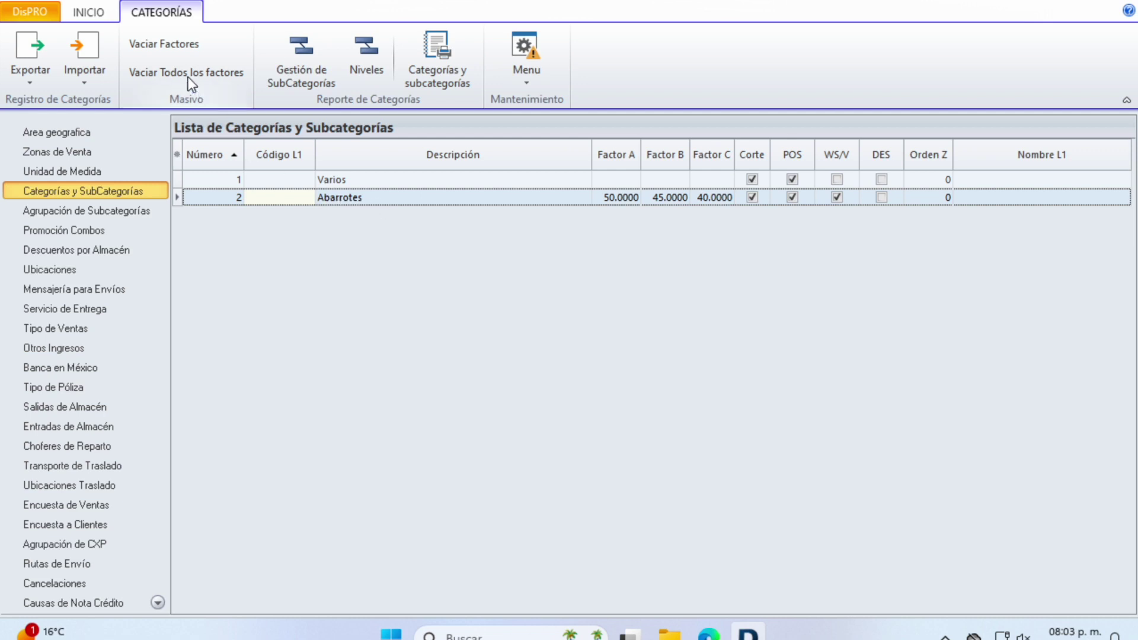
left_click(171, 48)
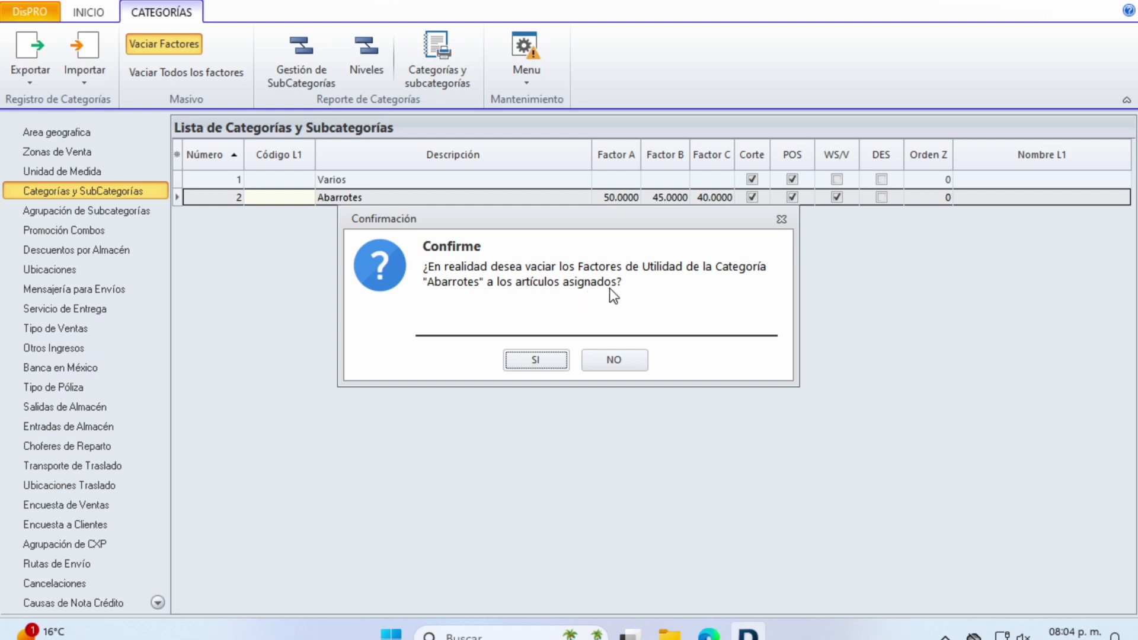
left_click(542, 360)
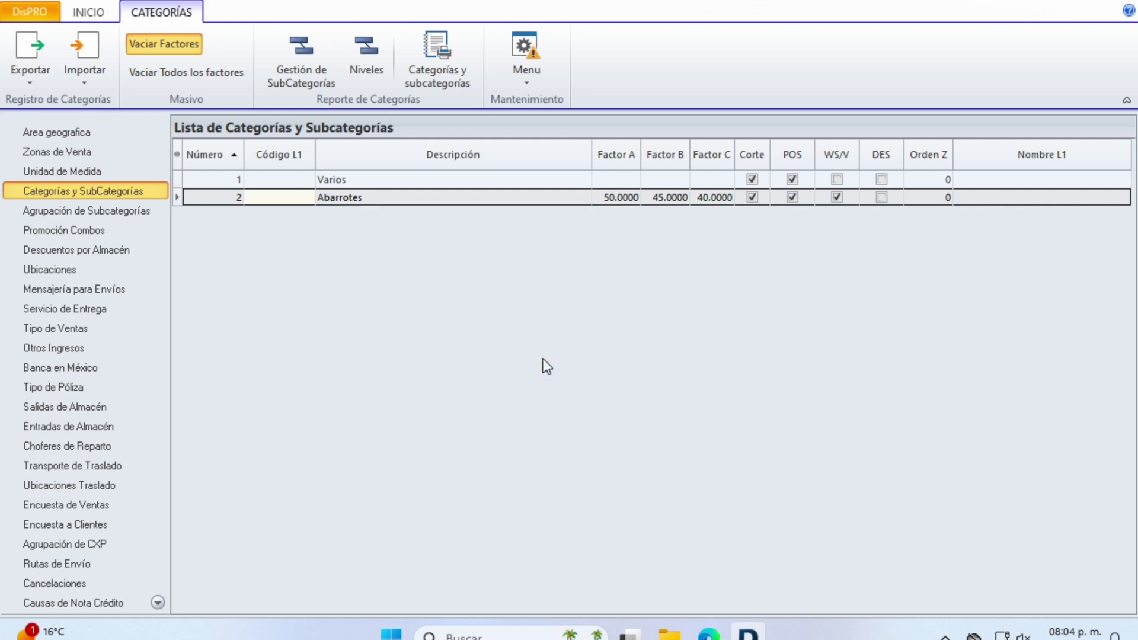
left_click(1115, 3)
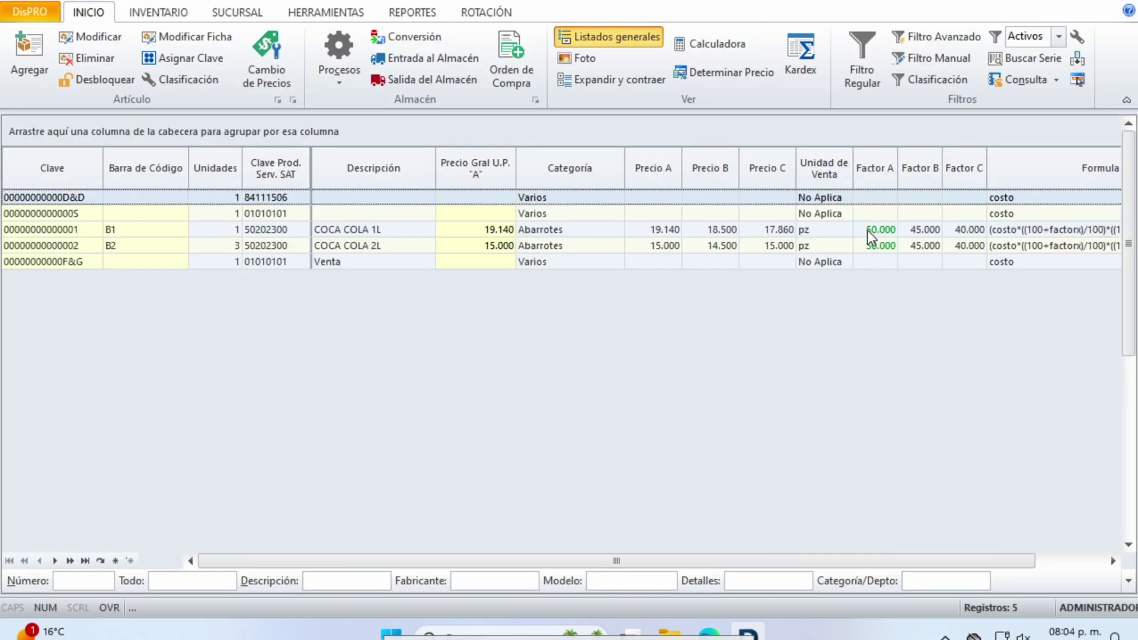
Filter the article list by the Abarrotes category
left_click(906, 234)
left_click(557, 248)
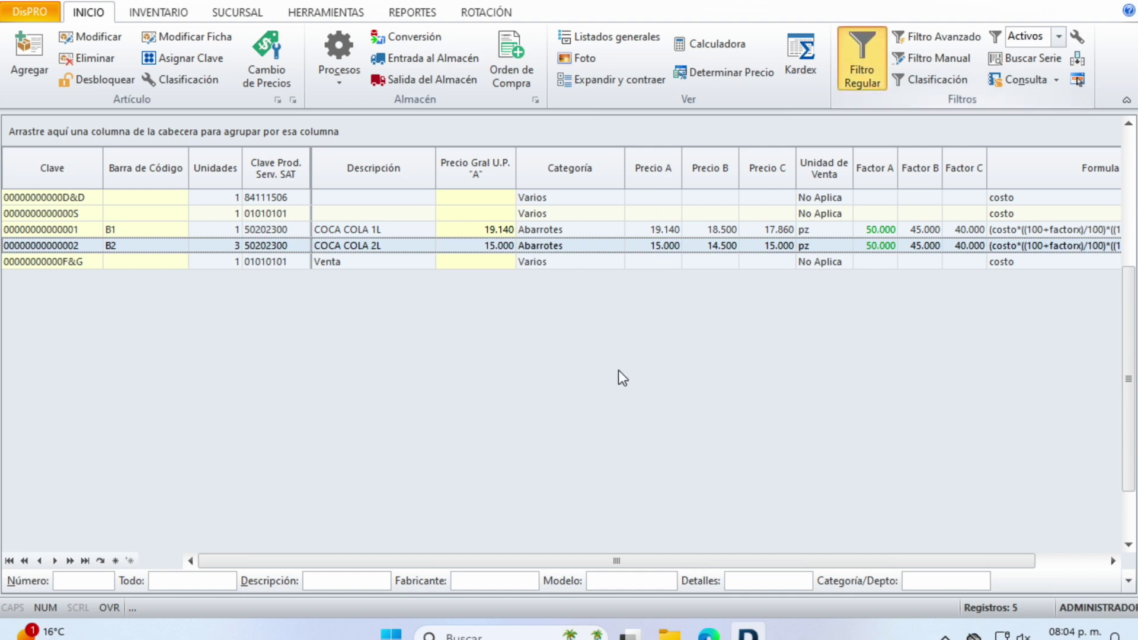
left_click(578, 212)
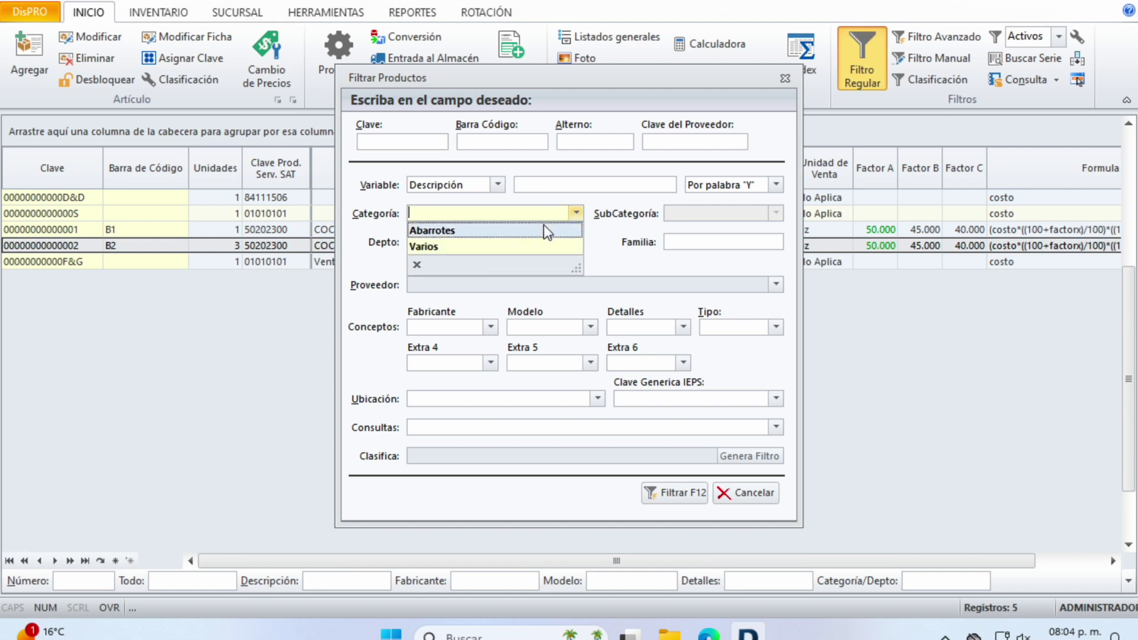
left_click(529, 232)
left_click(663, 493)
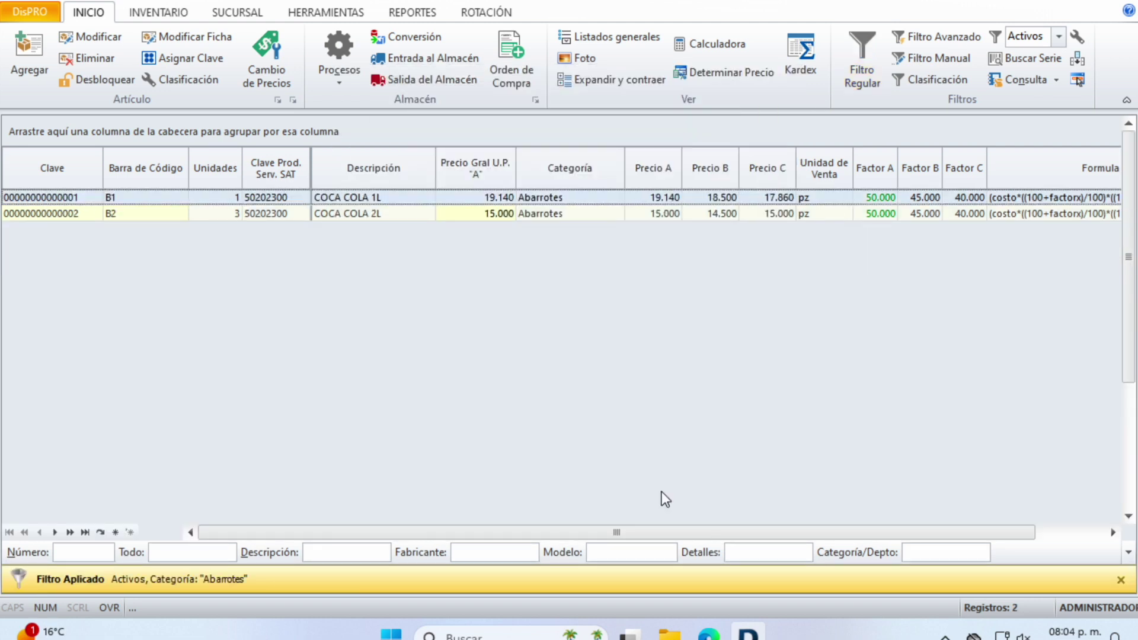
Recalculate the A-T and range sale prices by formula for the filtered Abarrotes articles, and check COCA COLA 2L's prices
left_click(338, 70)
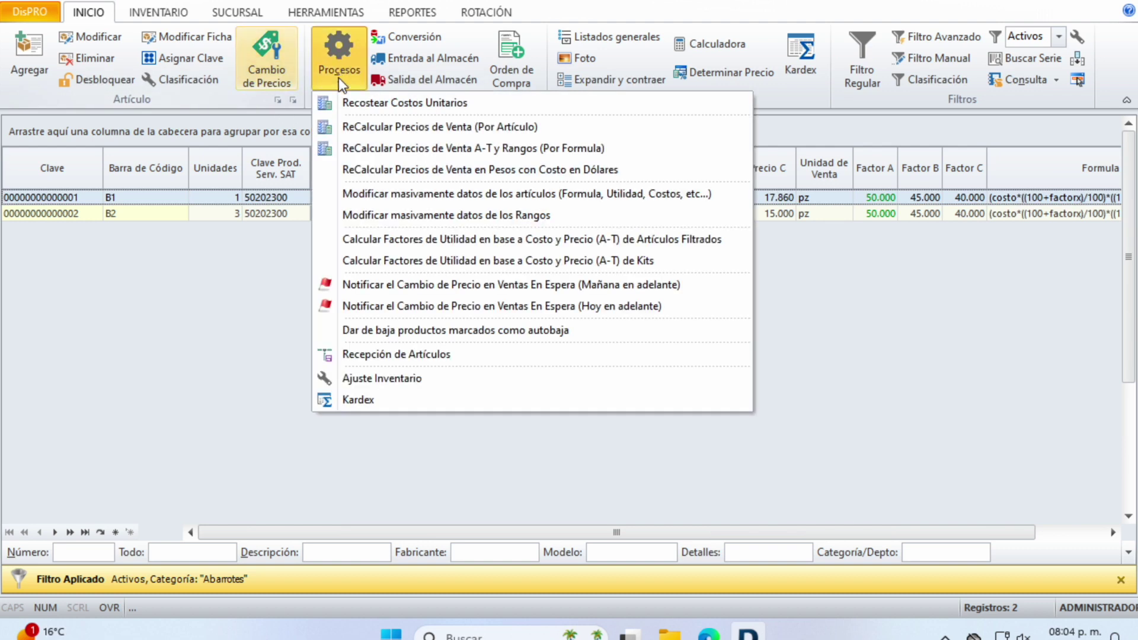
left_click(363, 149)
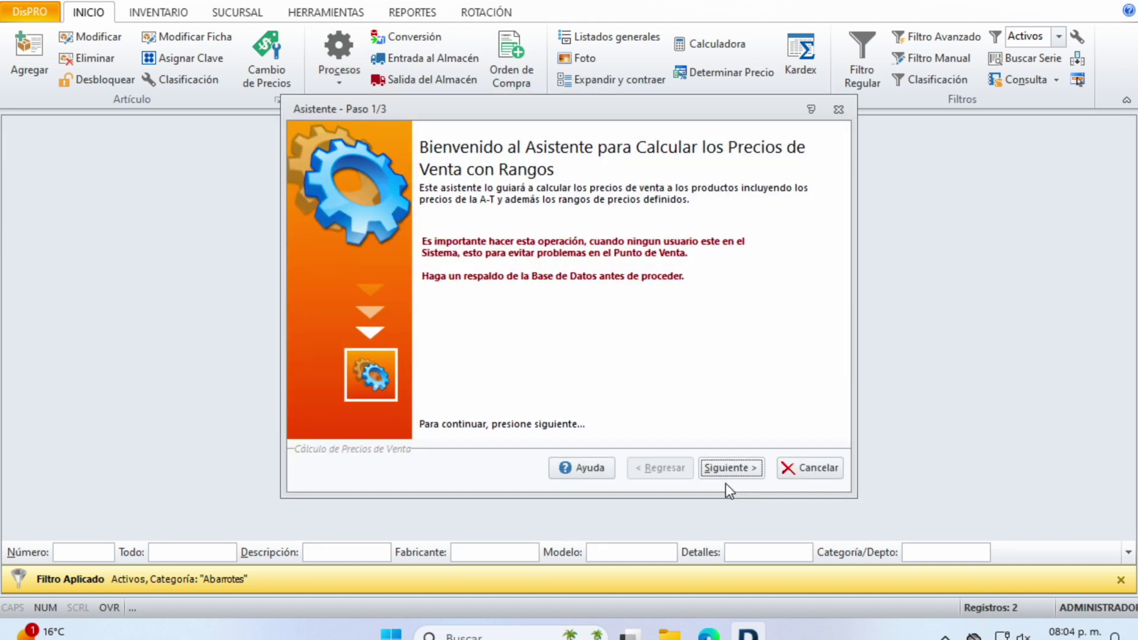
left_click(735, 468)
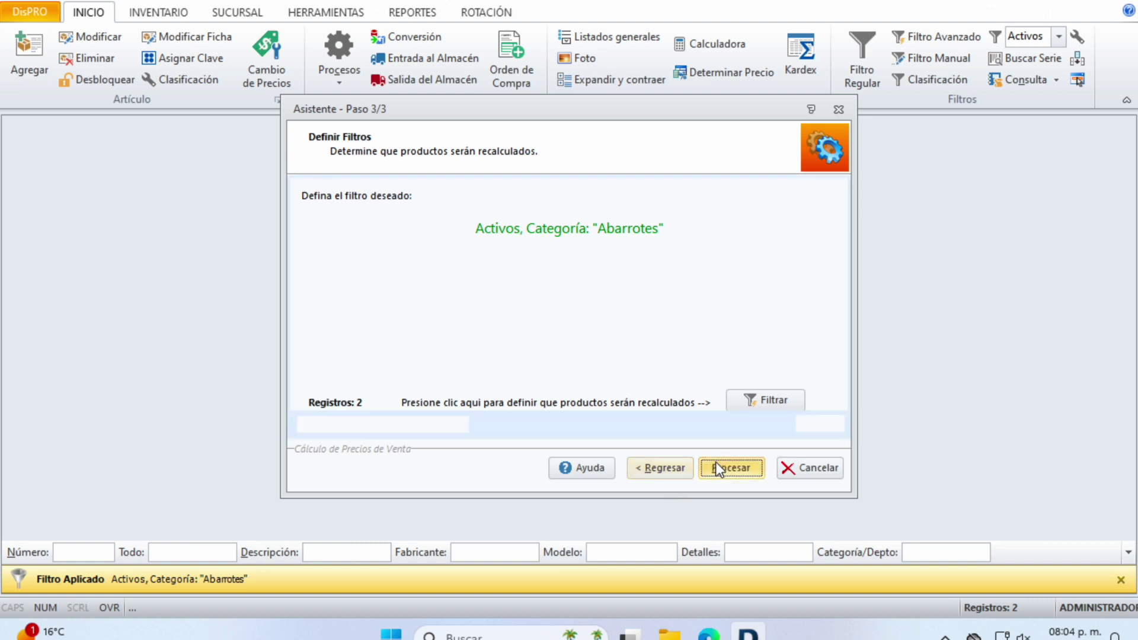
left_click(726, 471)
left_click(728, 472)
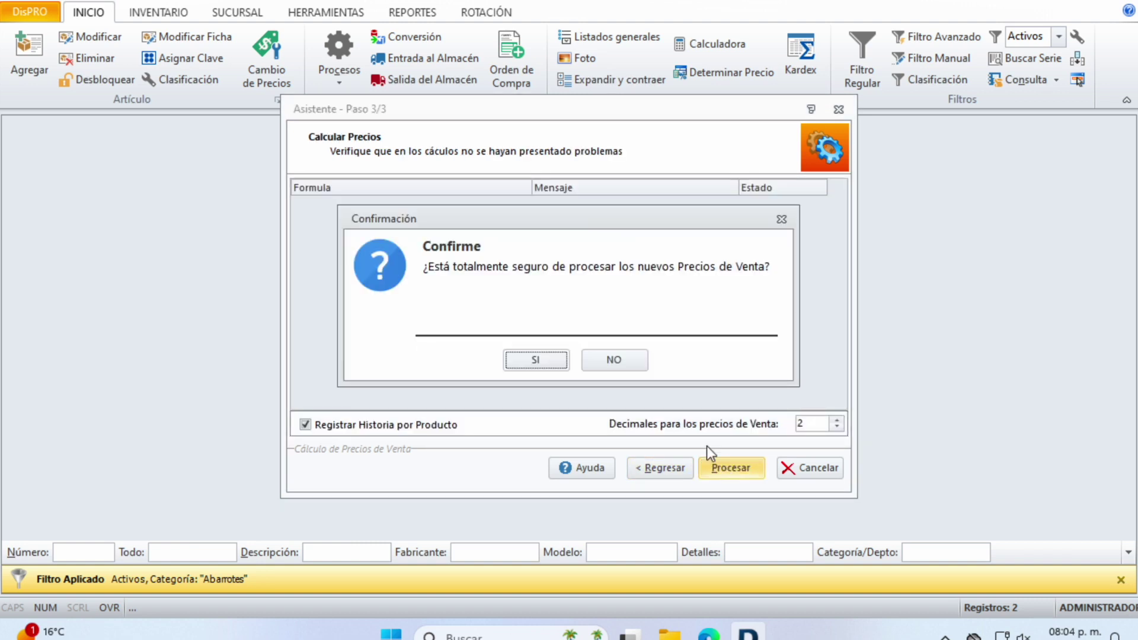
left_click(557, 357)
left_click(557, 359)
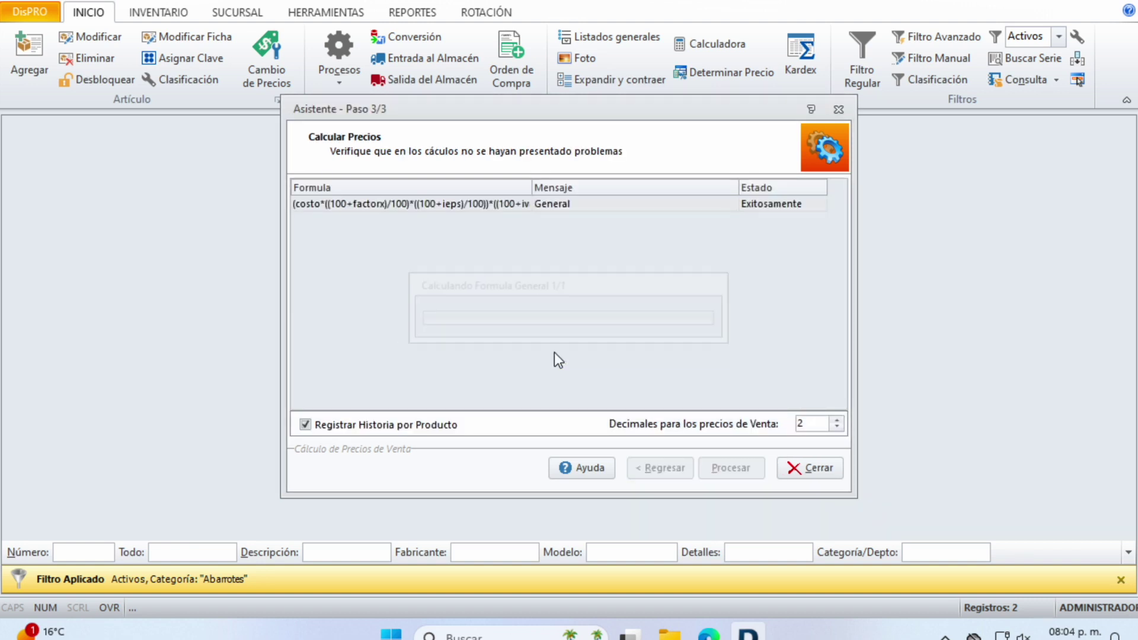
left_click(794, 467)
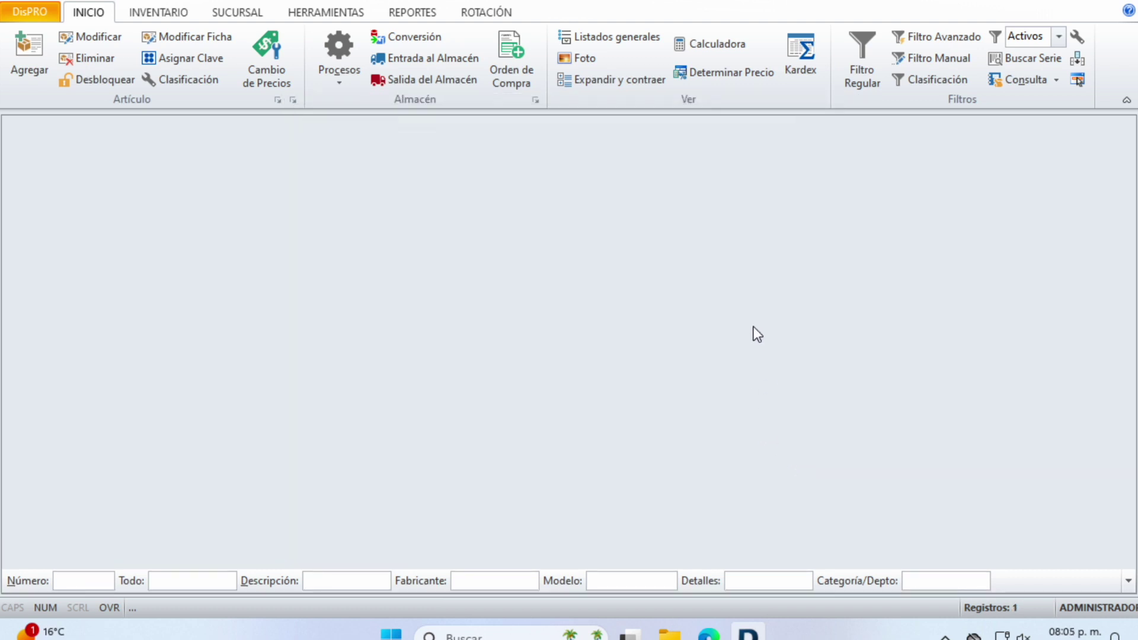
left_click(727, 214)
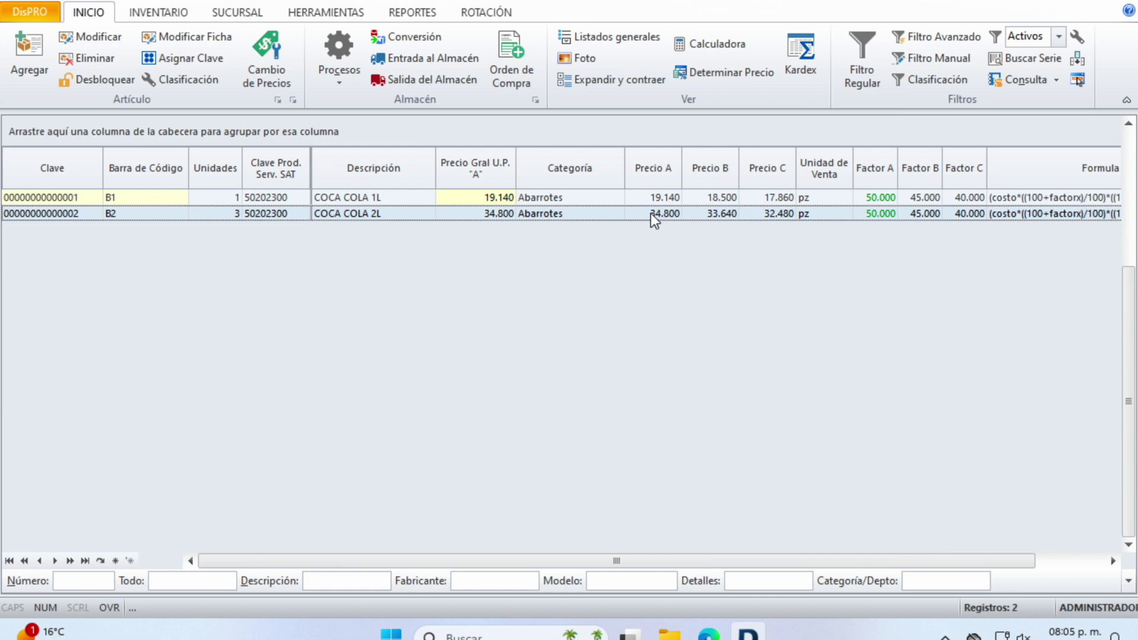